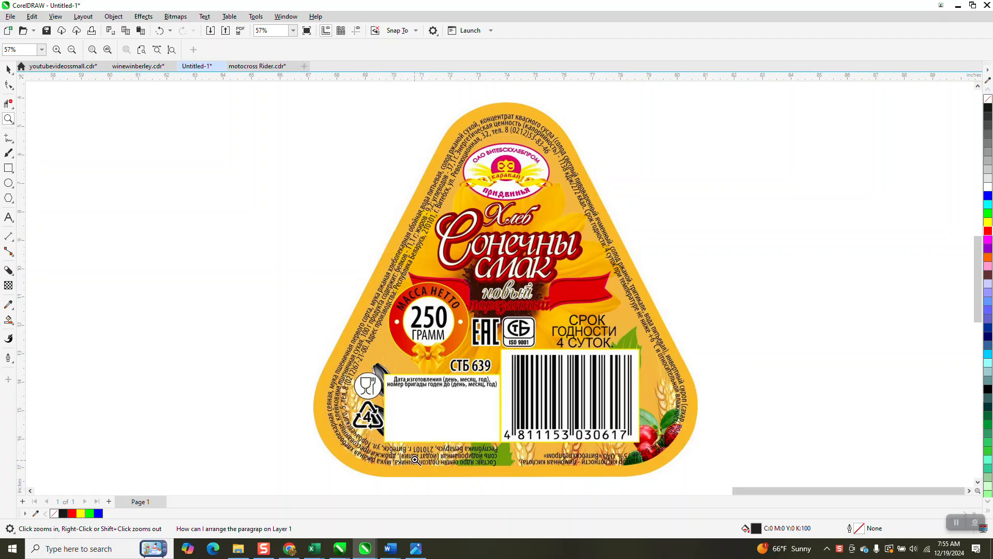
Draw a three-sided polygon about 16.4 by 14.2 inches beside the bread label image.
right_click(821, 327)
right_click(854, 318)
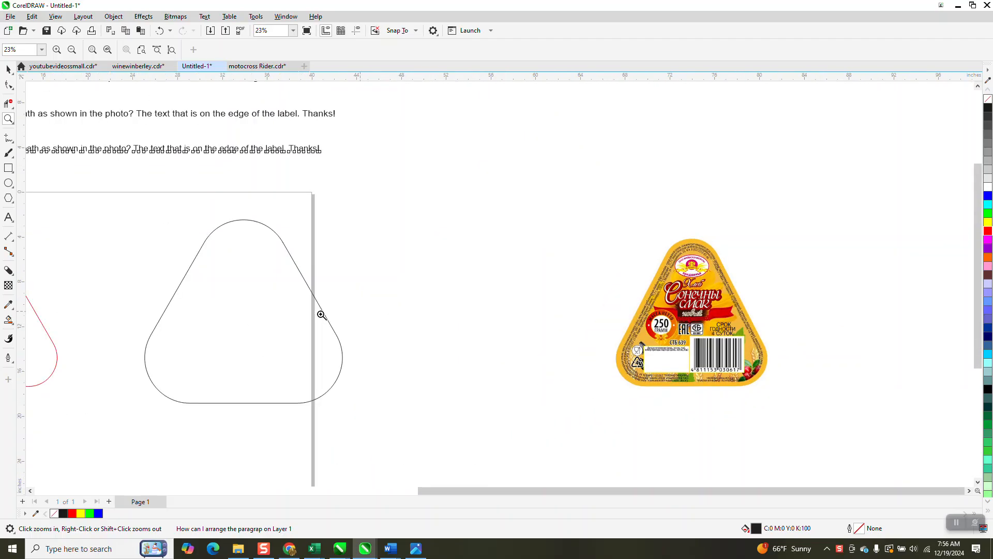
click(8, 69)
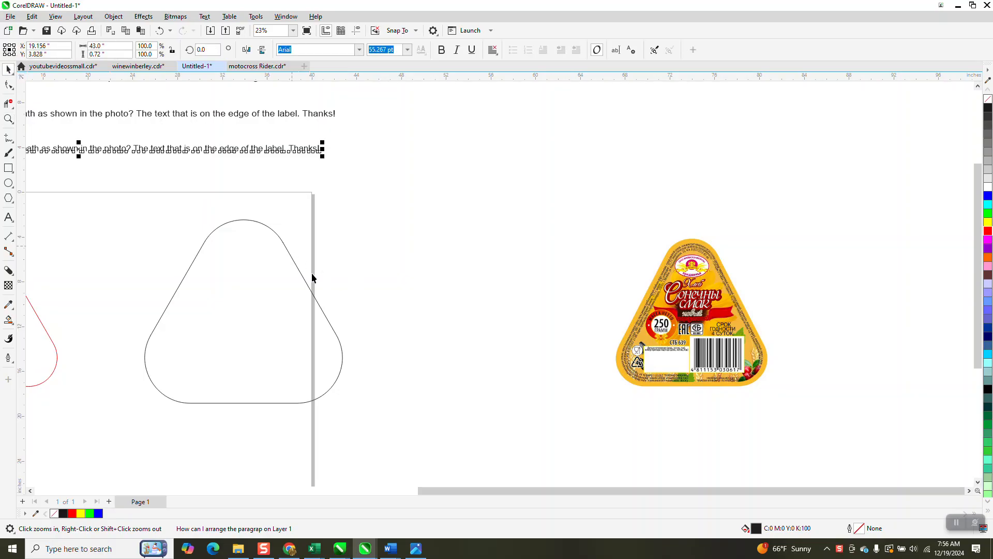
scroll(269, 259, down, 2)
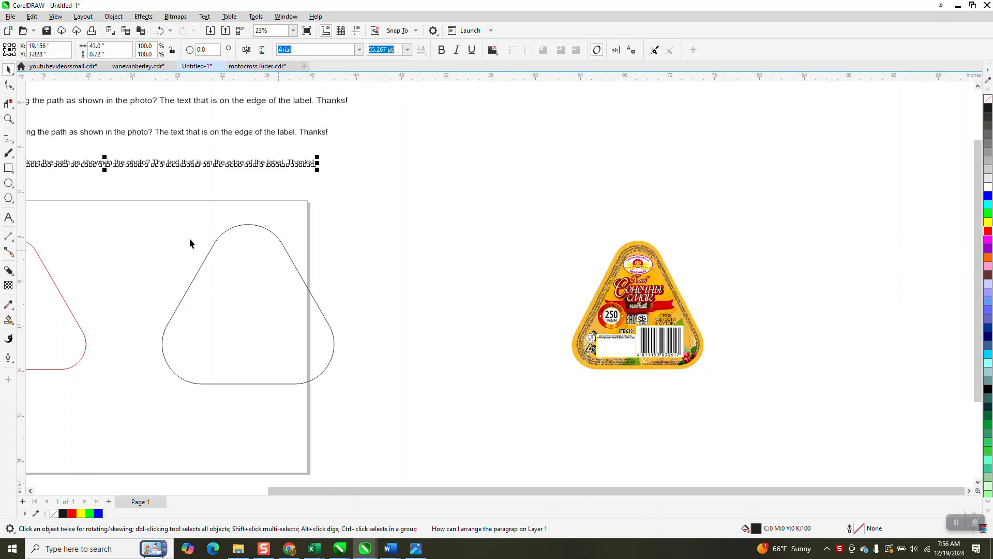
click(12, 206)
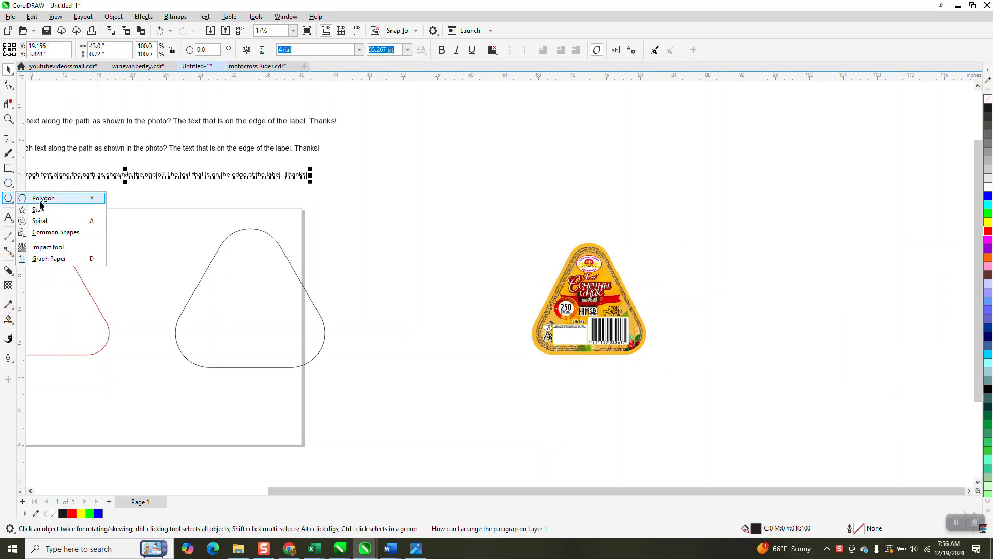
click(41, 195)
drag(796, 173, 732, 333)
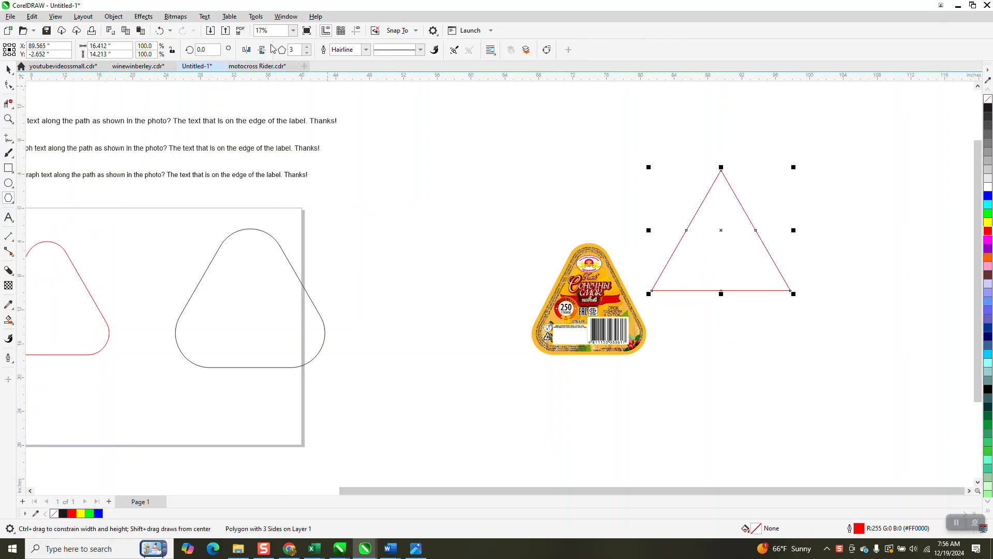
Convert the new triangle to curves and fillet its corners with a 2-inch radius.
click(285, 17)
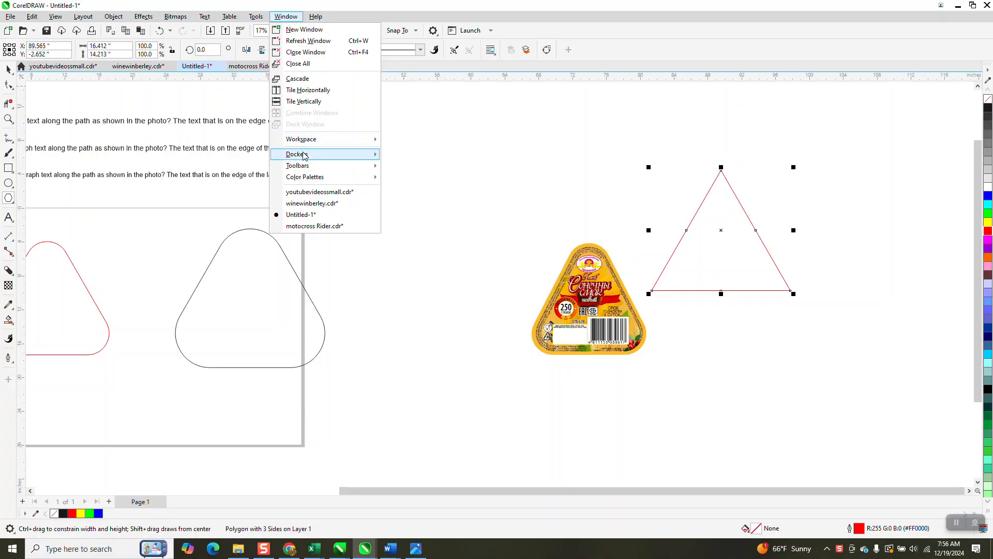
mouse_move(106, 18)
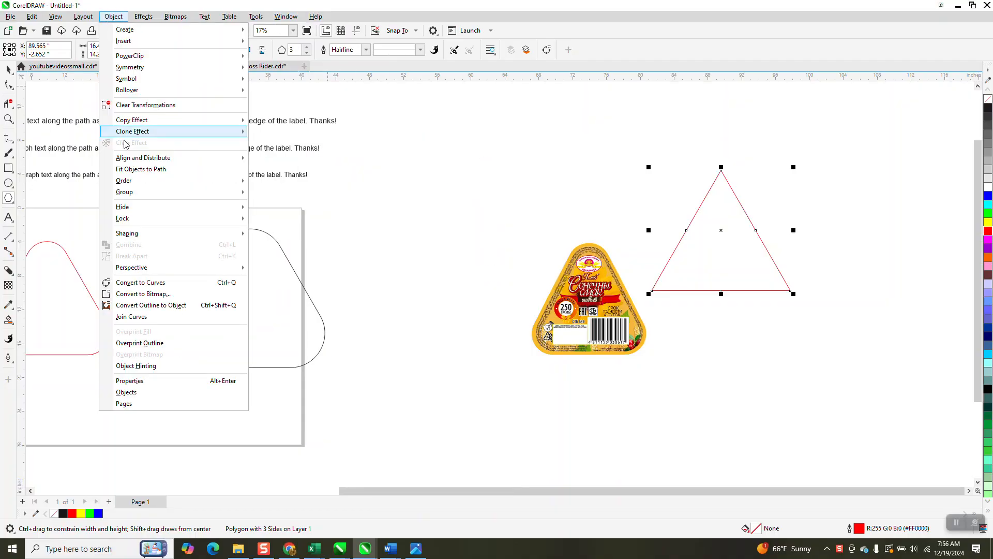
click(152, 283)
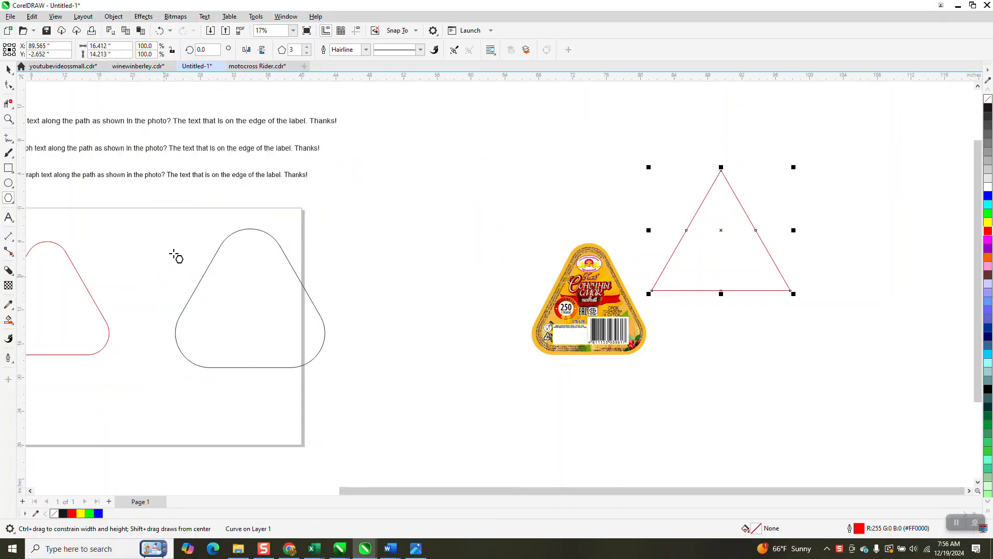
click(292, 20)
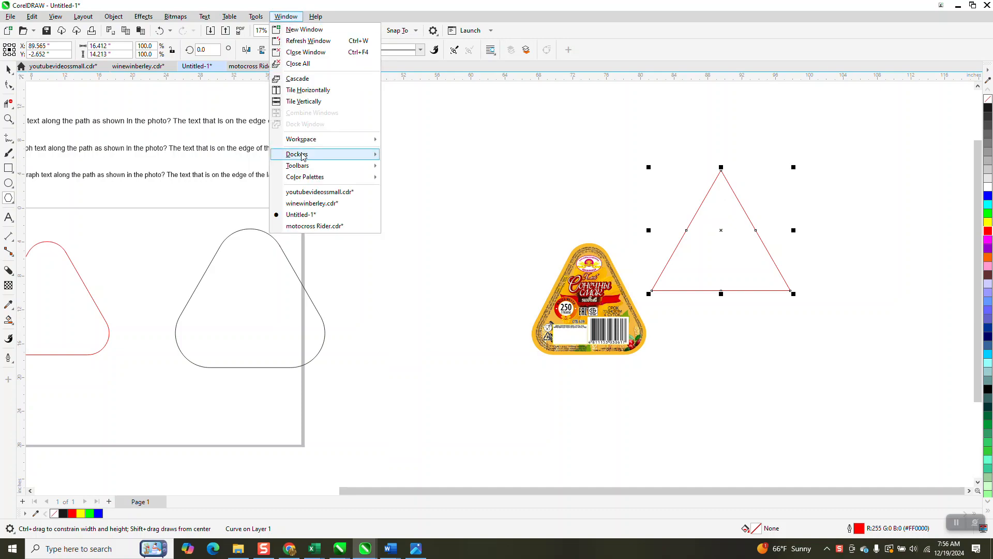
mouse_move(304, 155)
click(407, 312)
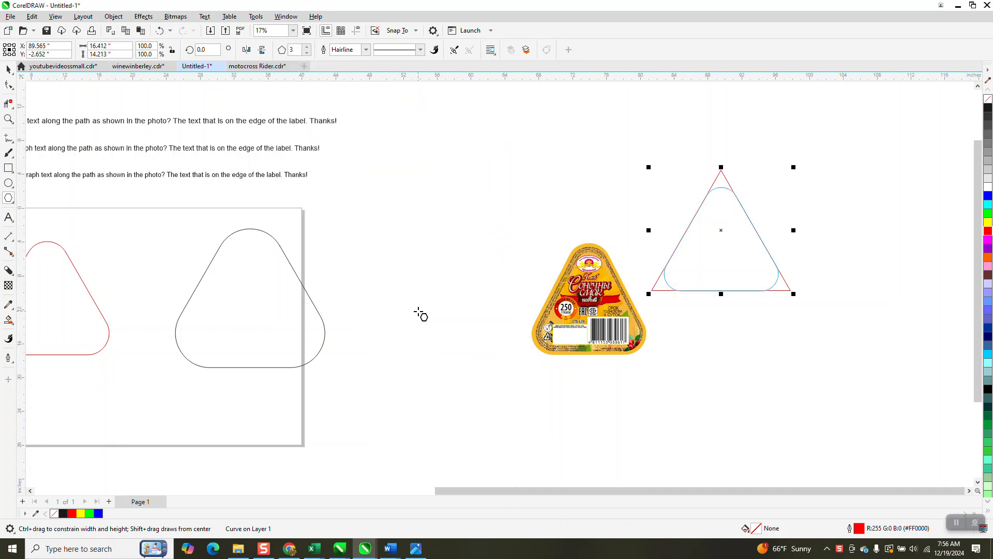
click(948, 188)
Apply an outside contour to the rounded triangle with 3 steps and a 0.5-inch offset.
click(8, 69)
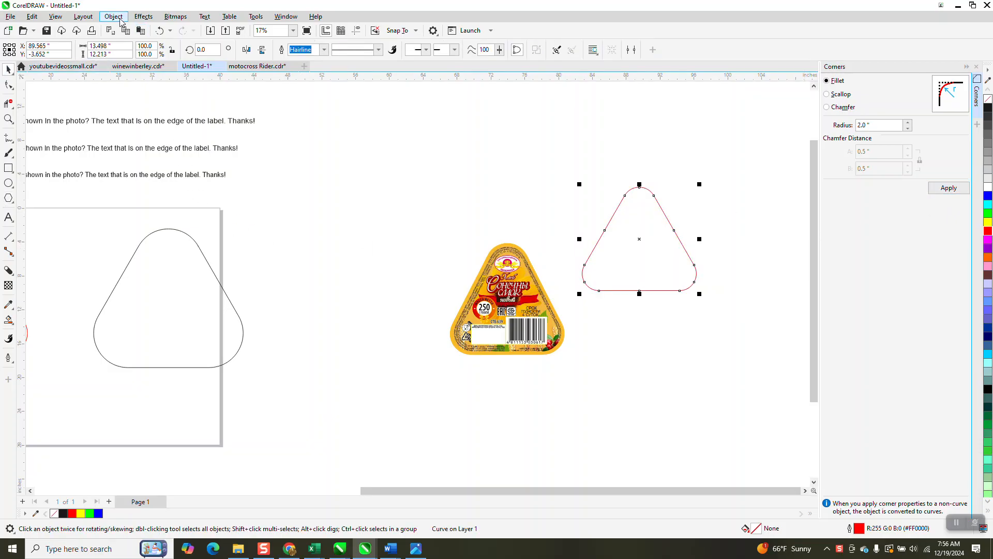
click(143, 16)
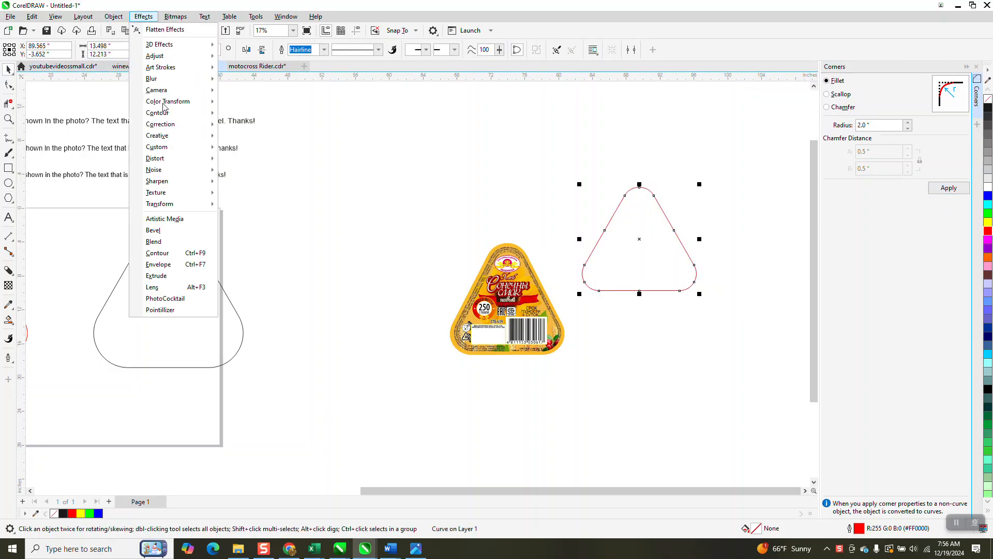
click(157, 253)
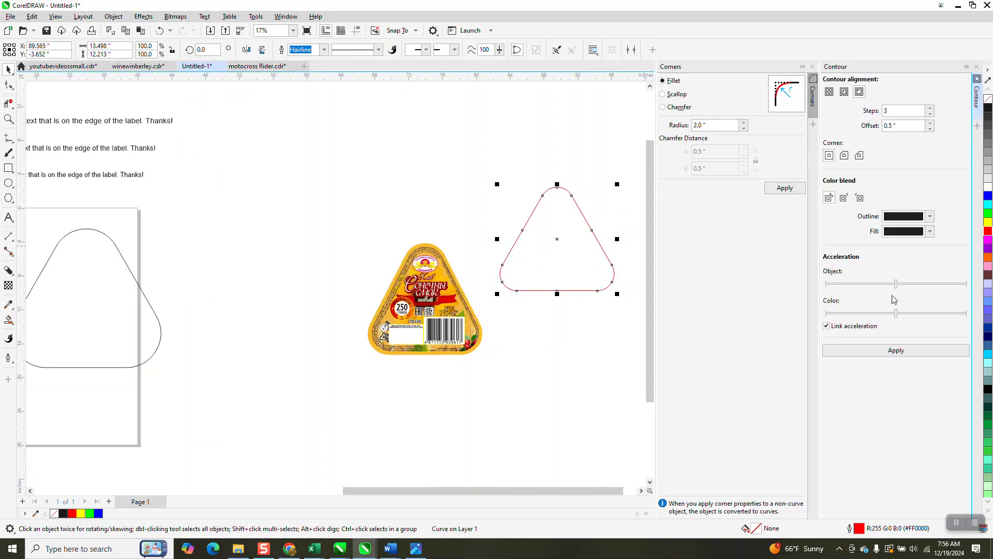
click(894, 350)
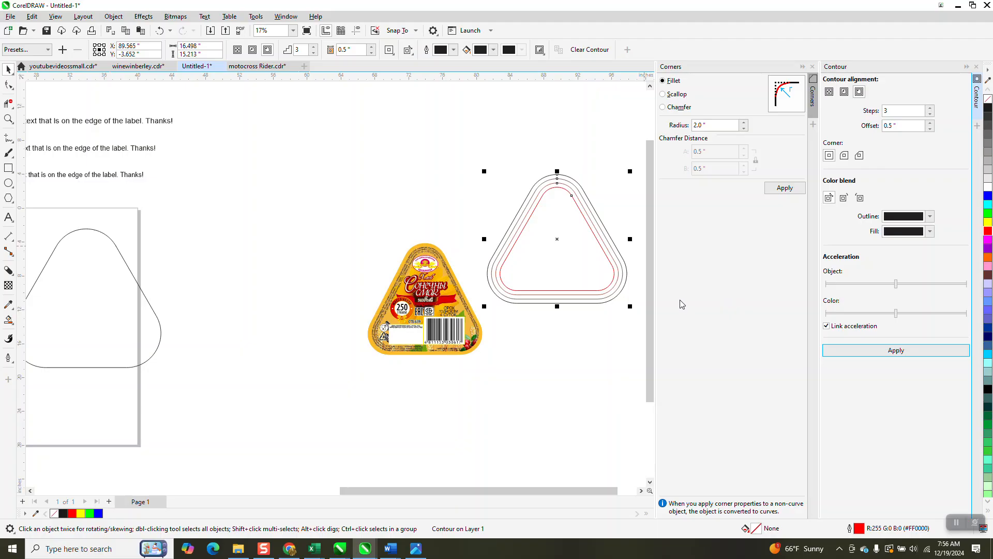
Examine the three sample text lines, the list of lengths and the separate rounded triangles around the page.
scroll(536, 242, down, 1)
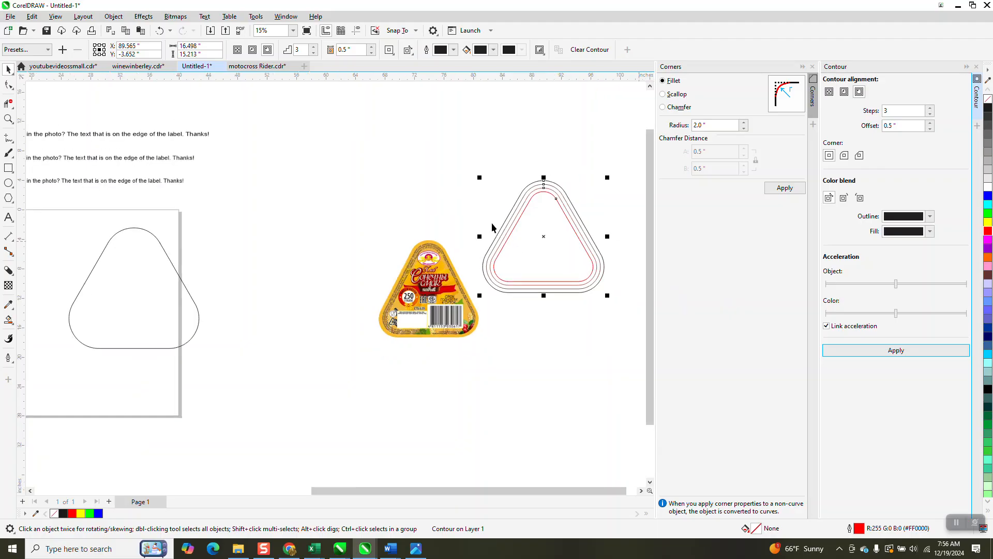
scroll(598, 266, down, 1)
scroll(424, 279, down, 1)
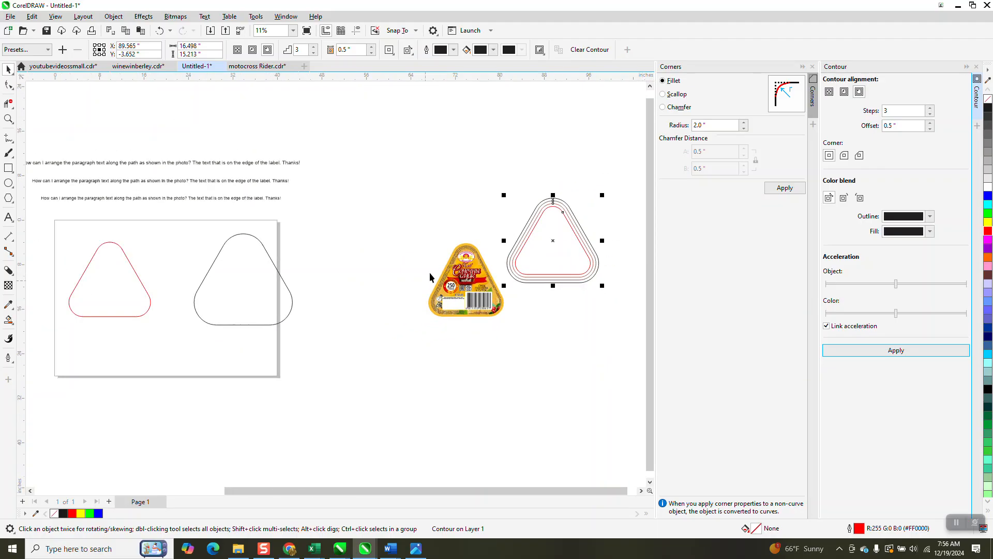
scroll(433, 264, down, 1)
scroll(427, 280, down, 1)
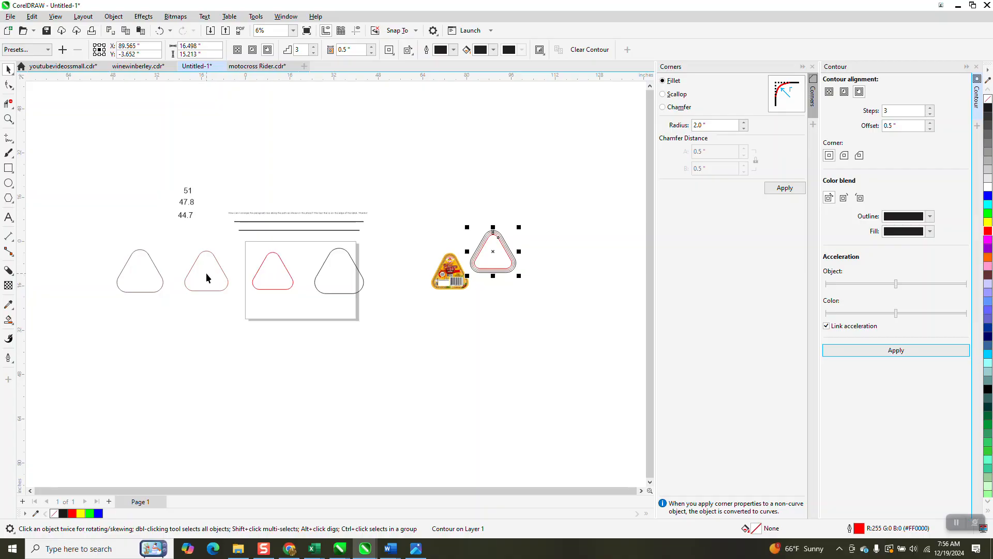
click(8, 118)
drag(202, 199, 407, 246)
drag(91, 231, 588, 290)
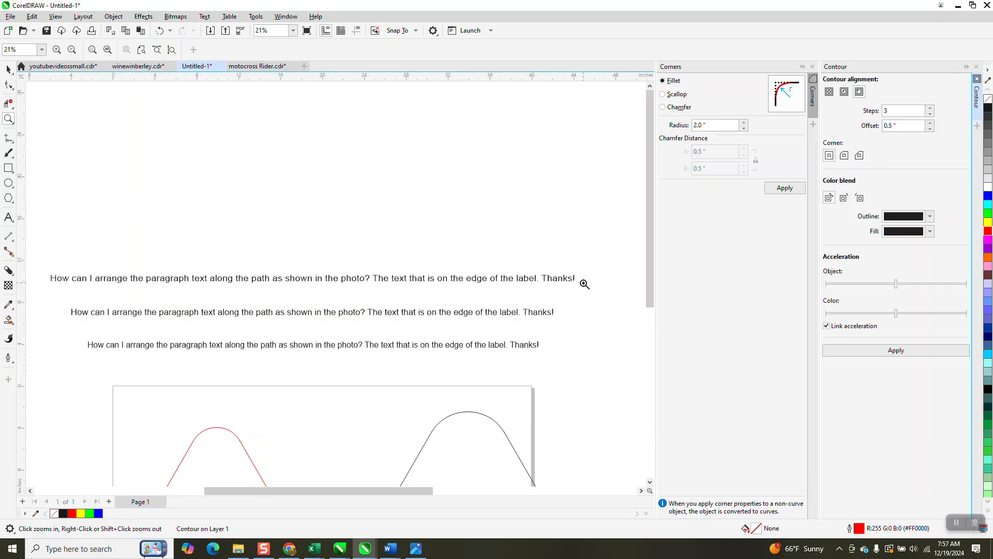
scroll(586, 203, down, 2)
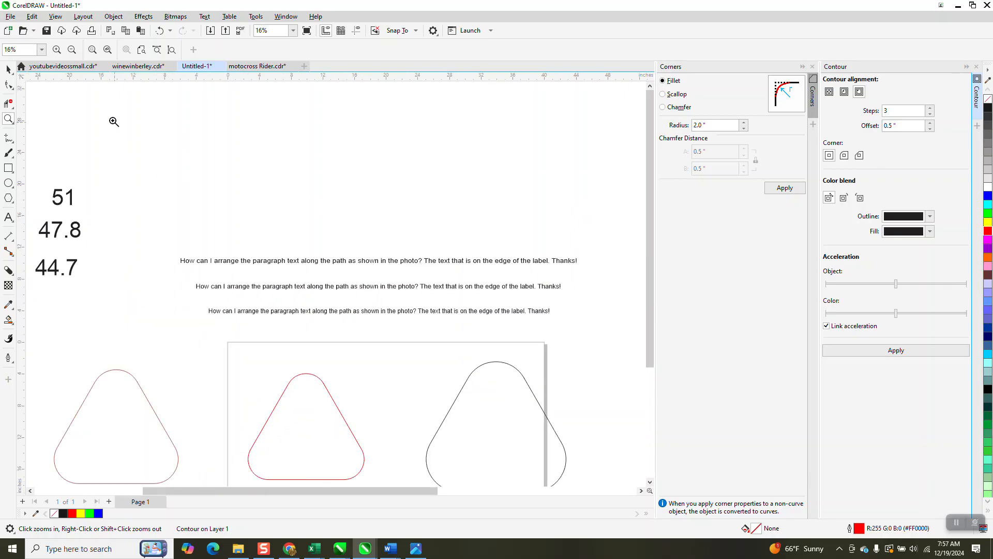
click(9, 69)
scroll(274, 209, down, 2)
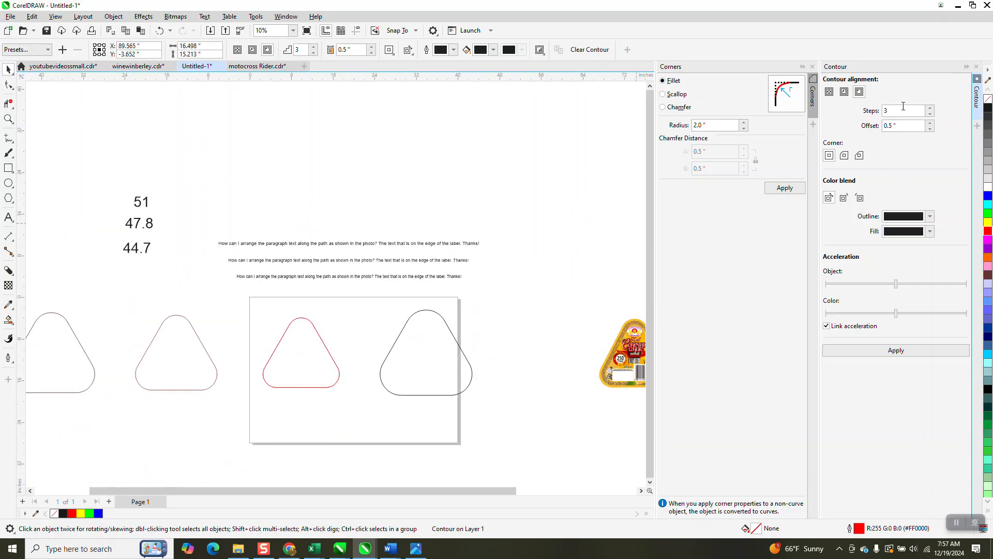
Close the Corners and Contour settings and display the object properties instead.
click(812, 68)
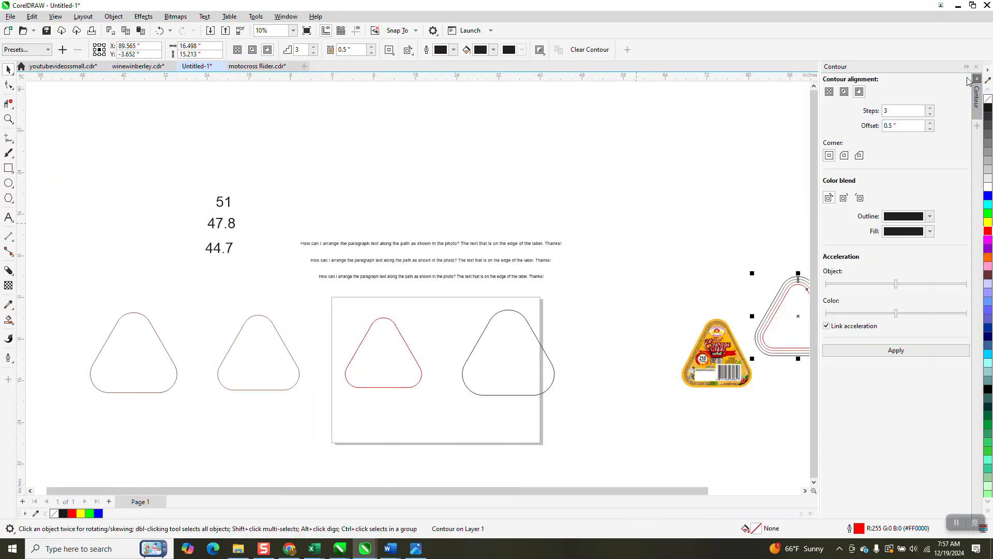
click(977, 67)
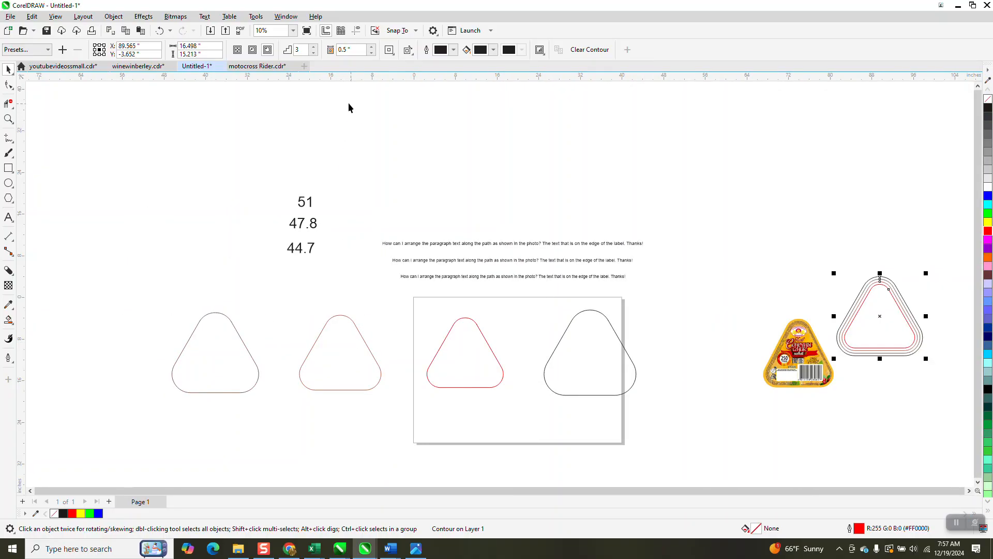
click(288, 17)
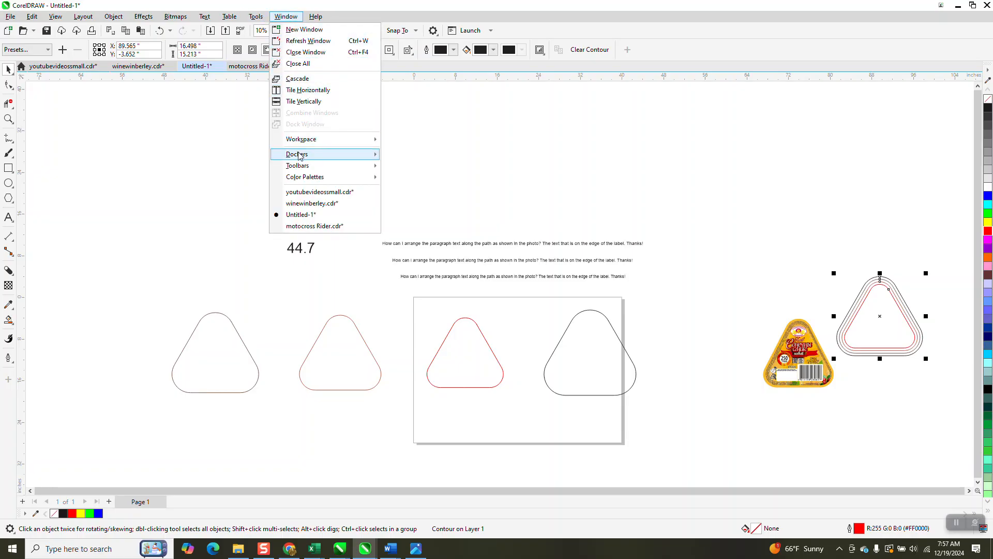
click(414, 166)
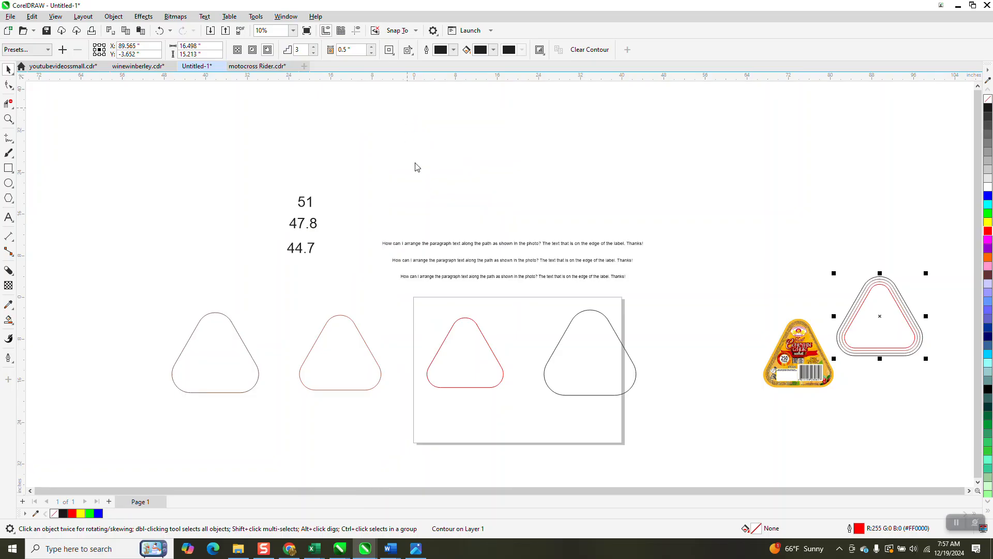
click(415, 163)
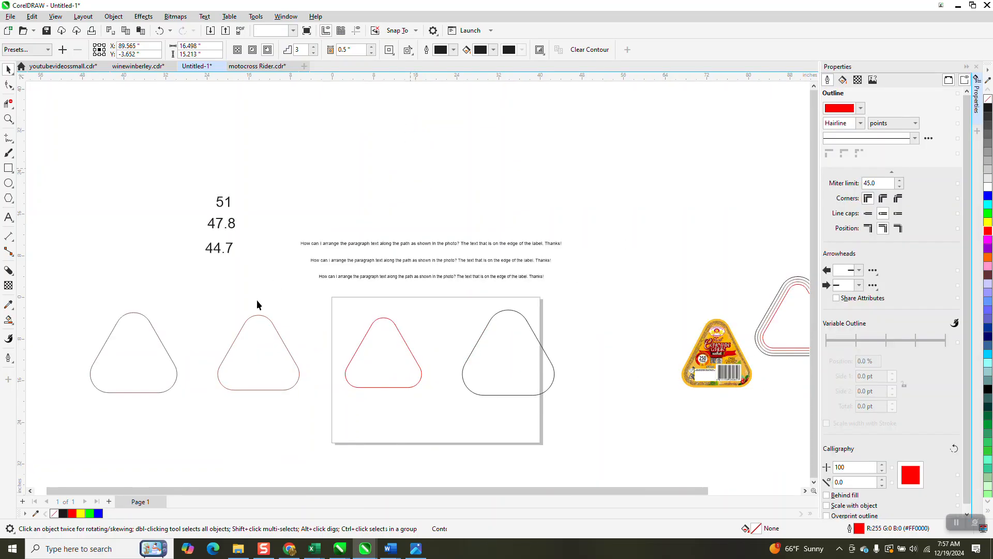
Check the curve length of each of the three smaller rounded triangles and the width of the longest text line.
click(169, 359)
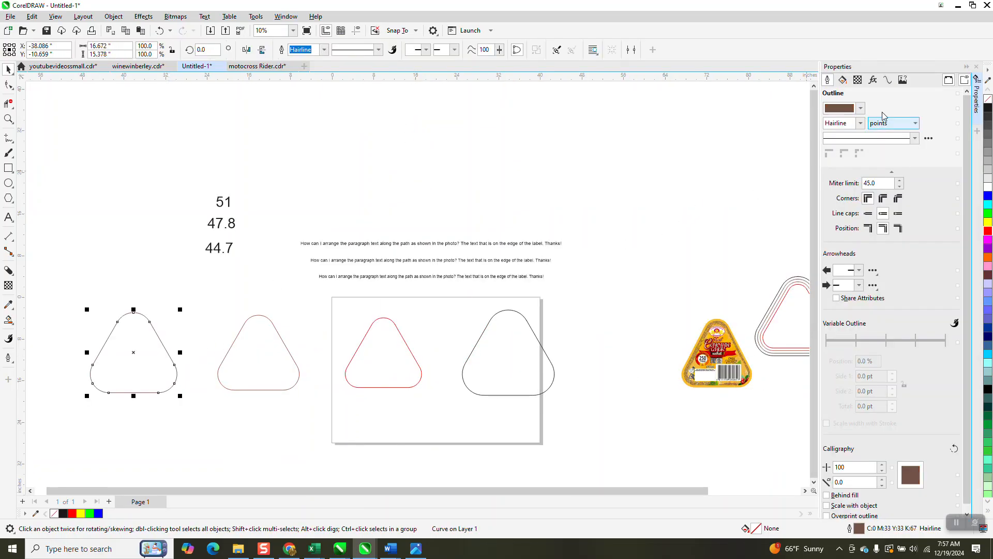
click(888, 80)
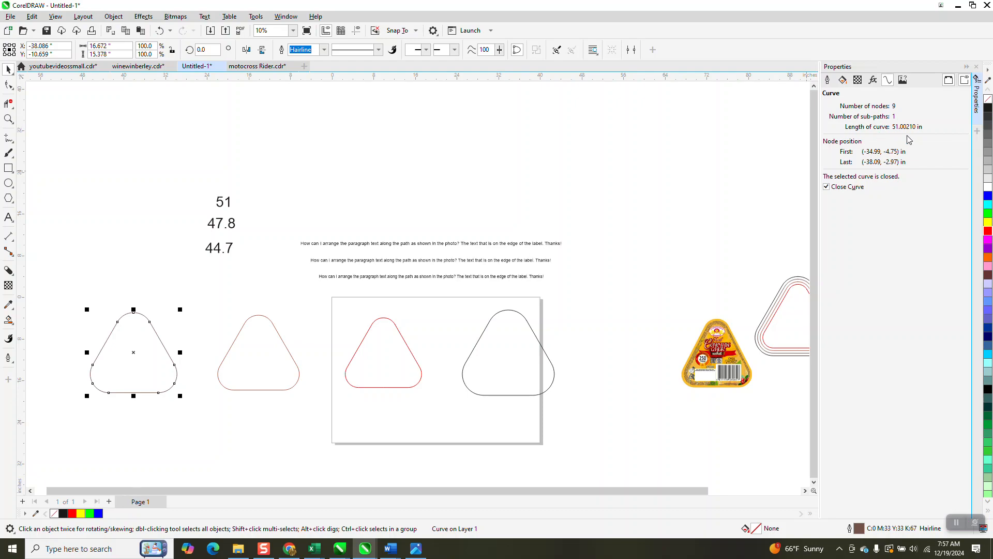
click(261, 315)
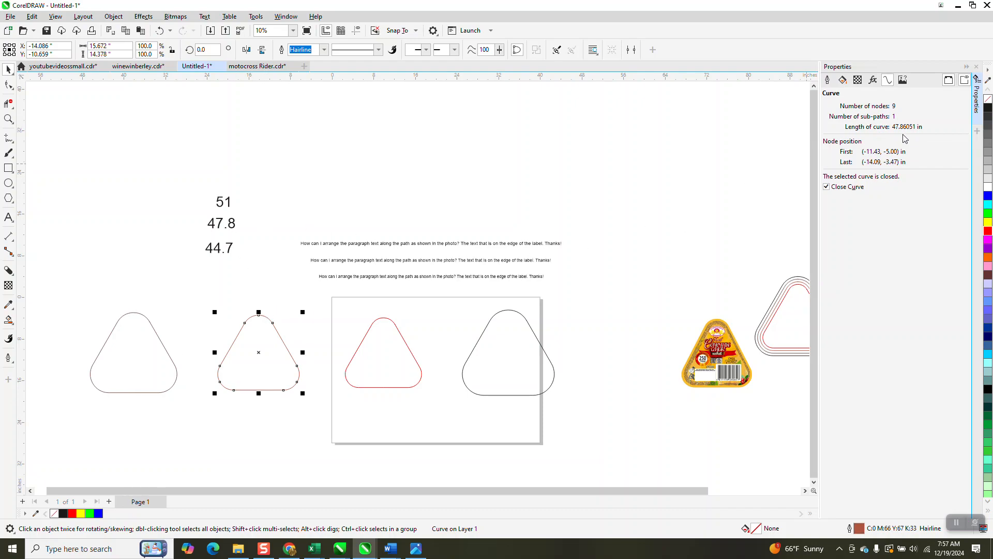
click(392, 337)
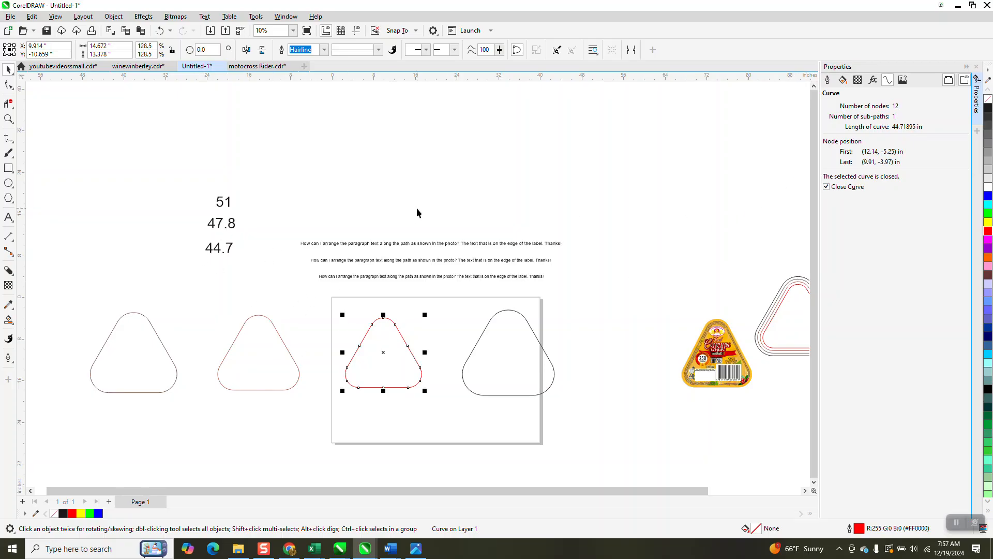
click(334, 245)
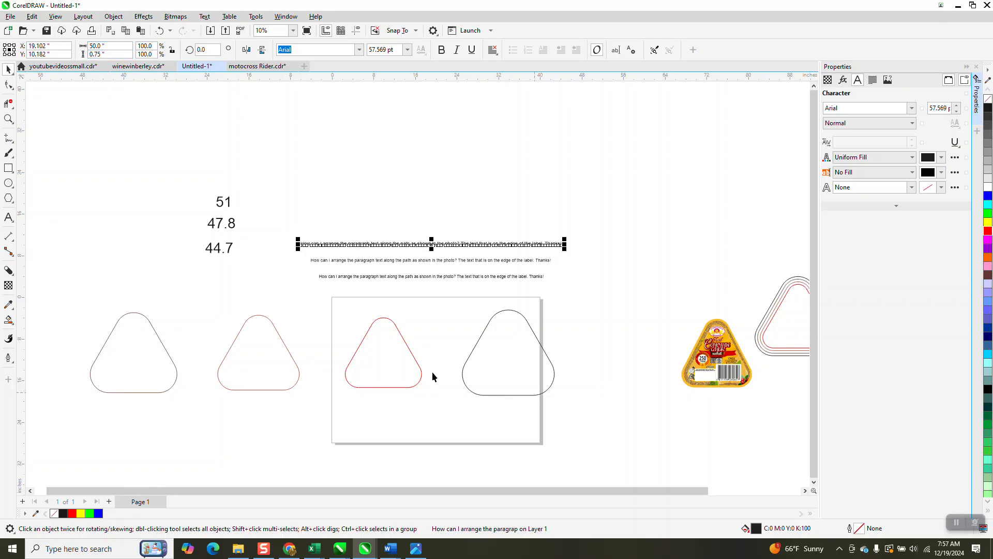
Inspect the text running along the bottom edge of the bread label image up close.
click(8, 119)
drag(688, 361, 754, 397)
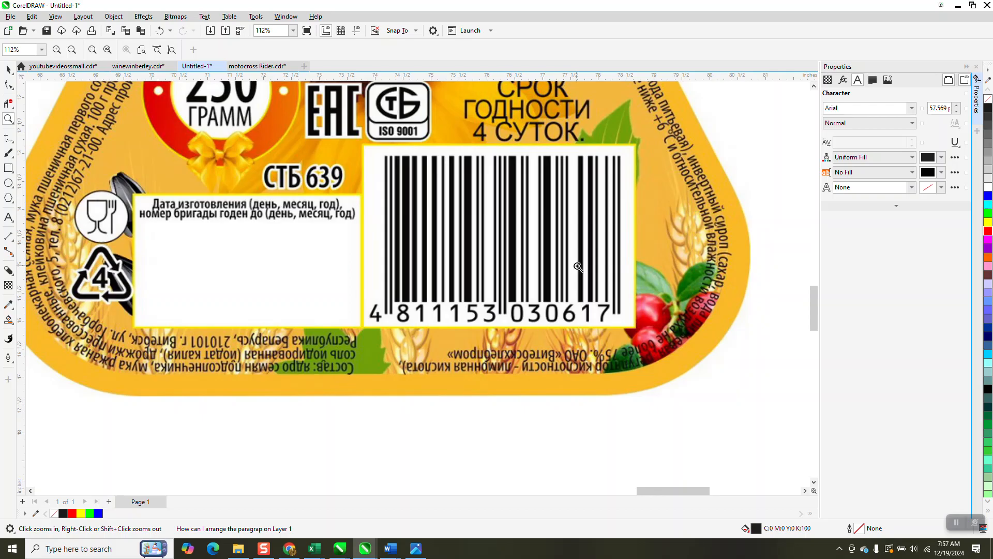
scroll(578, 270, down, 1)
scroll(594, 269, down, 4)
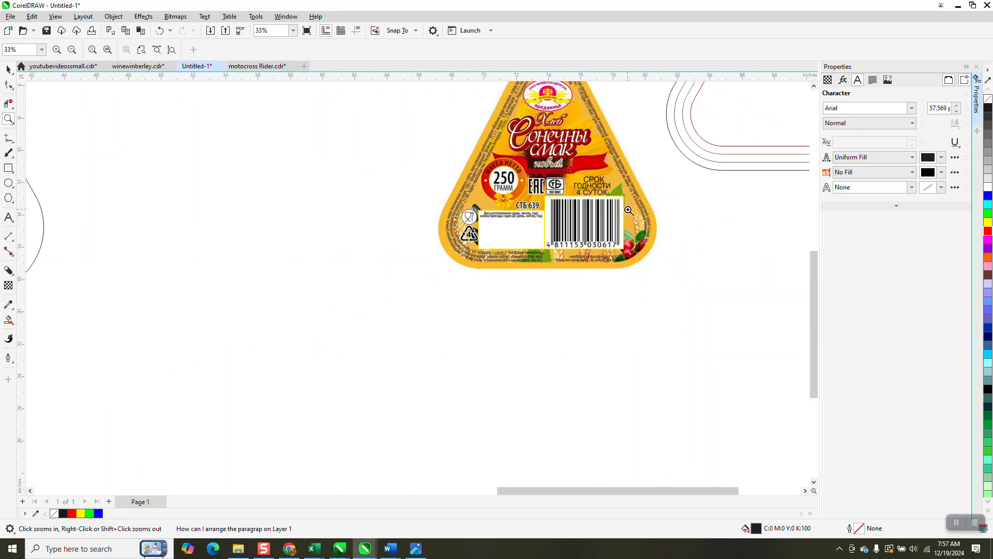
scroll(636, 290, down, 2)
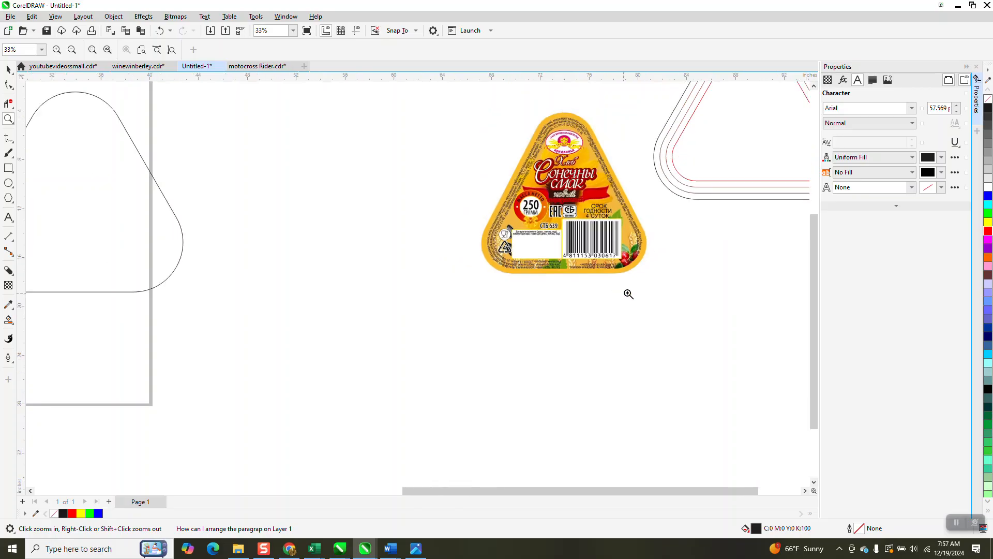
scroll(295, 296, down, 1)
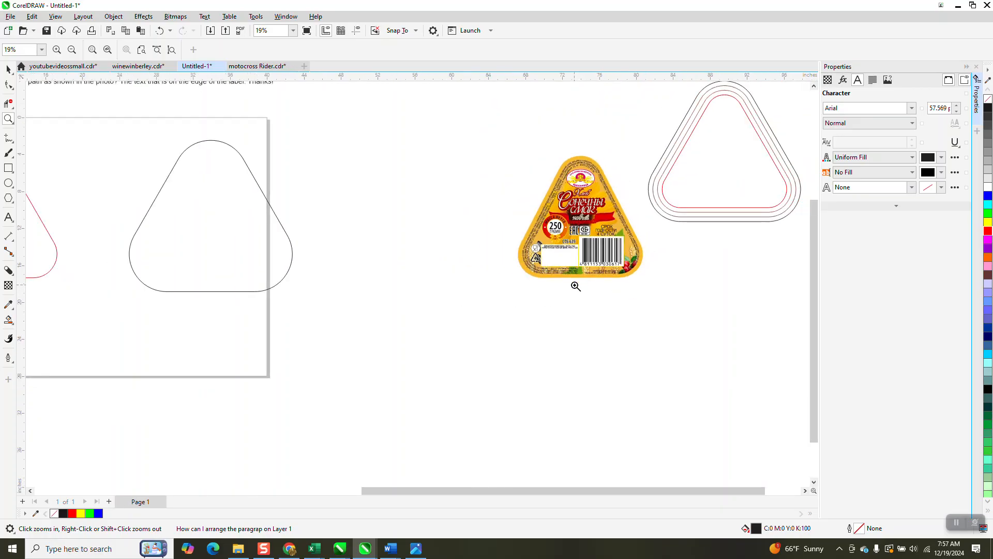
scroll(589, 293, down, 2)
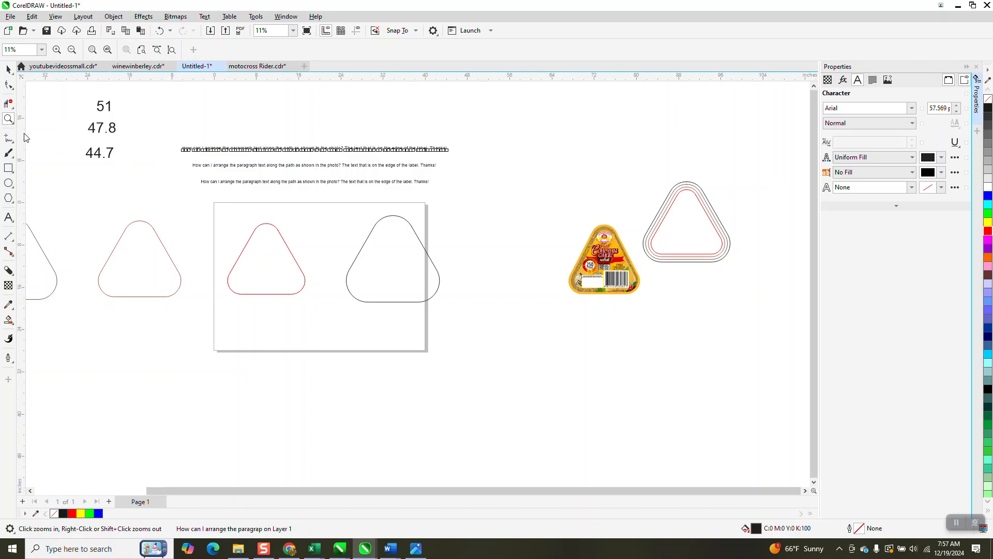
Fit the longest sample text line to the path of the leftmost, second-largest rounded triangle.
drag(166, 138, 514, 324)
right_click(510, 339)
click(11, 76)
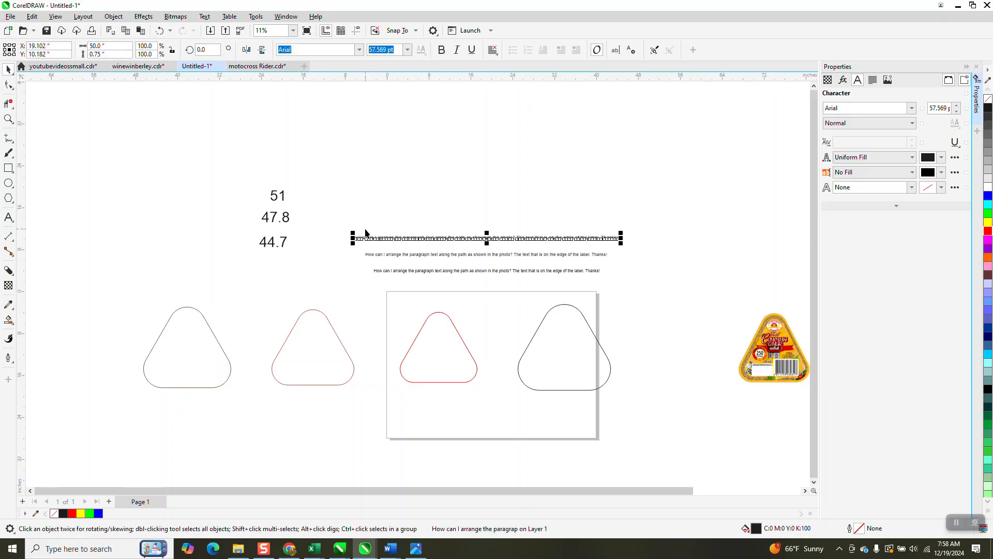
click(208, 21)
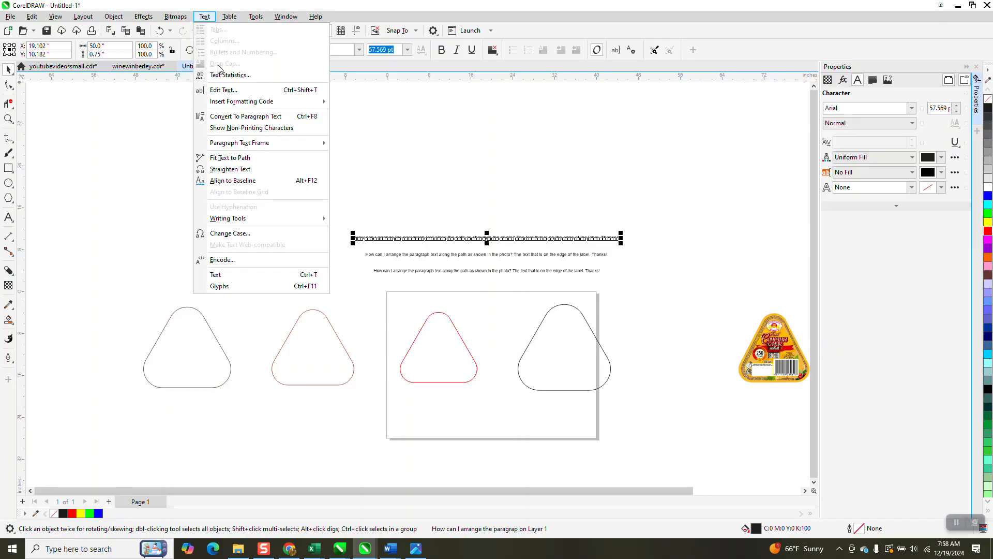
click(231, 157)
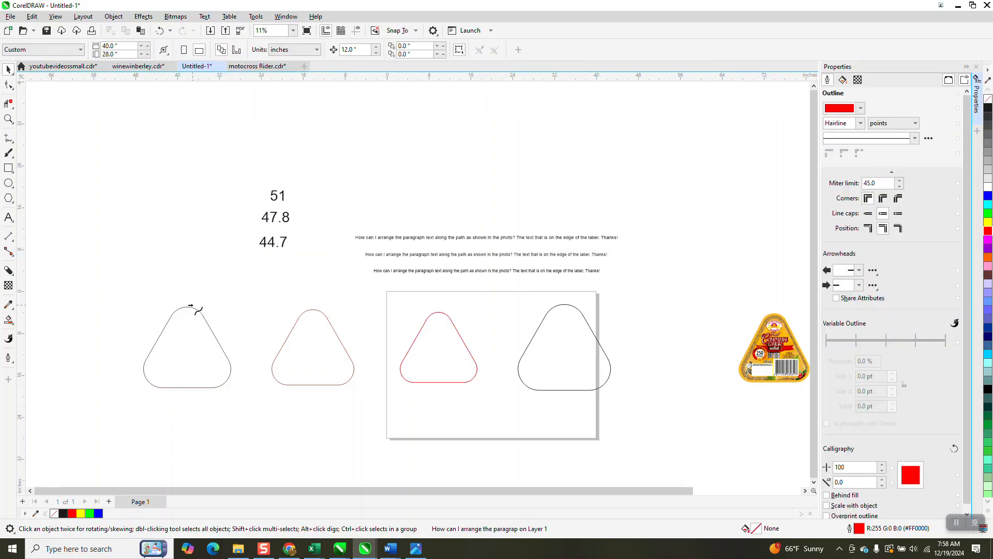
click(192, 308)
click(192, 308)
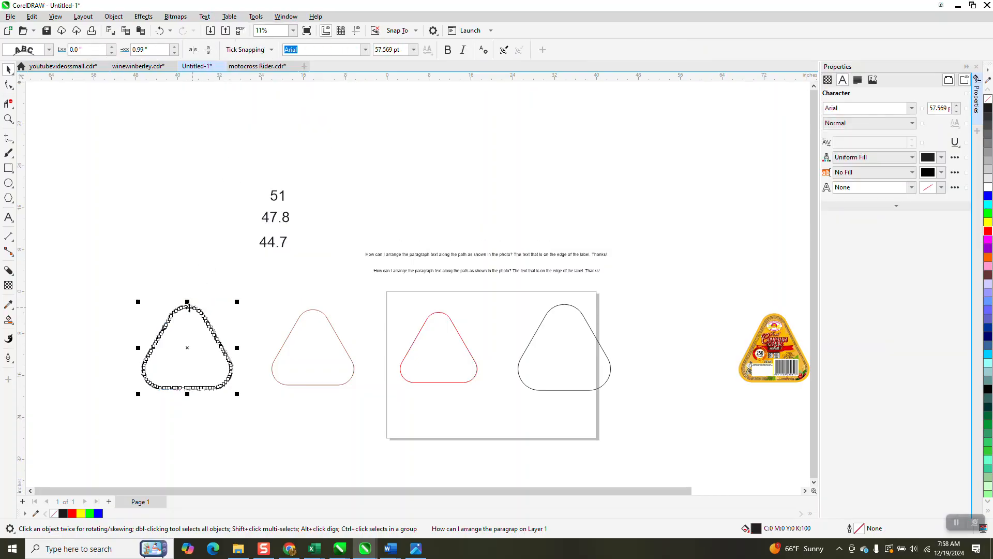
Examine up close how the longest text line follows the leftmost rounded triangle, including the gap along its bottom edge.
click(9, 119)
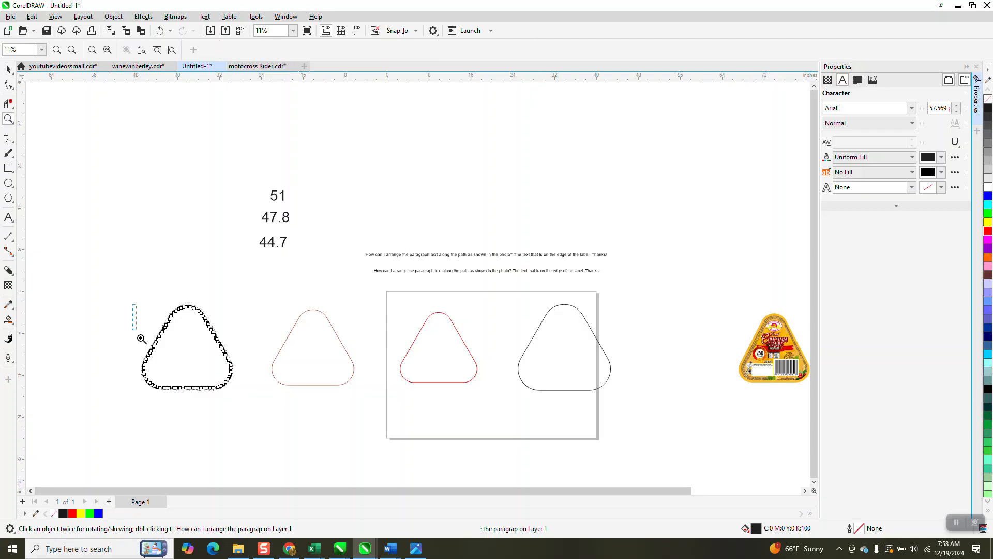
drag(135, 321, 292, 417)
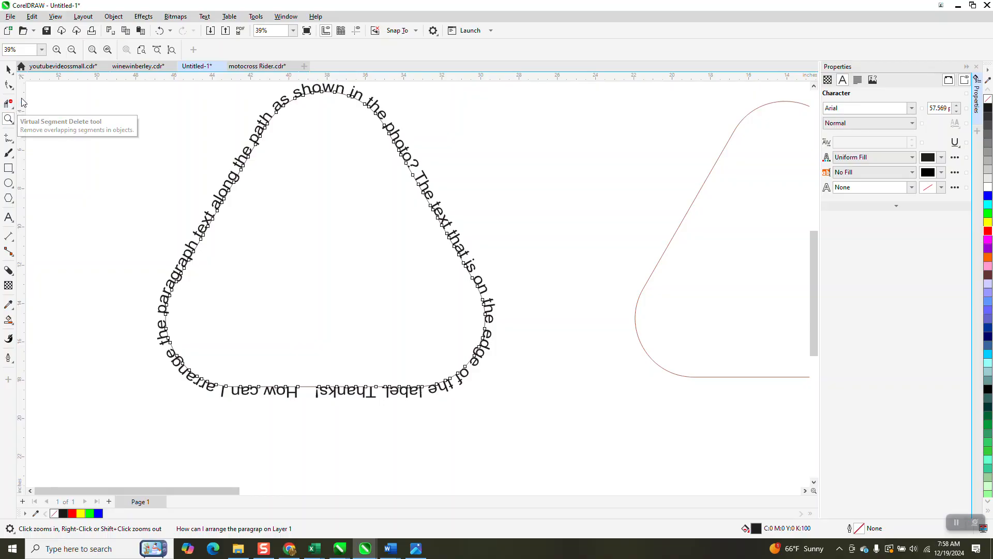
click(9, 85)
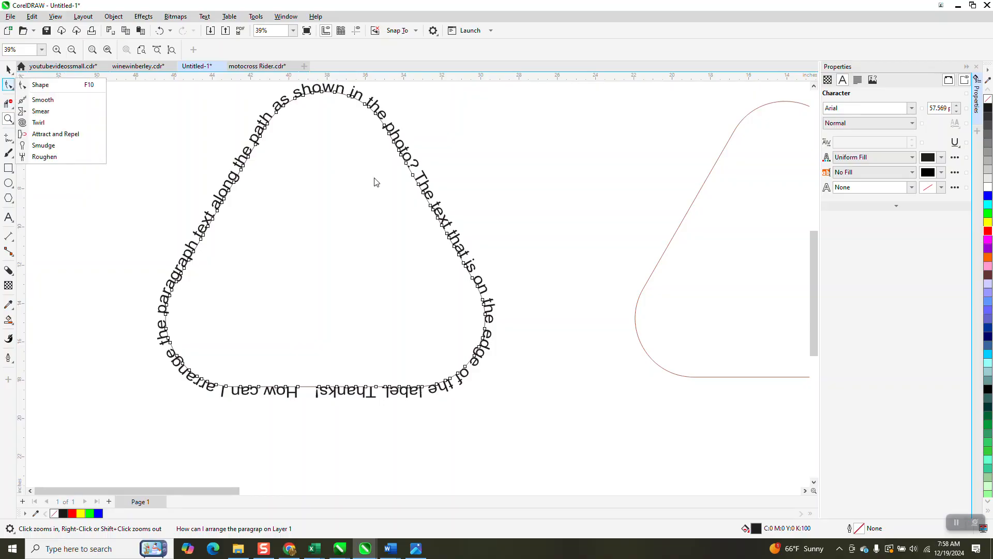
click(411, 176)
scroll(389, 219, down, 2)
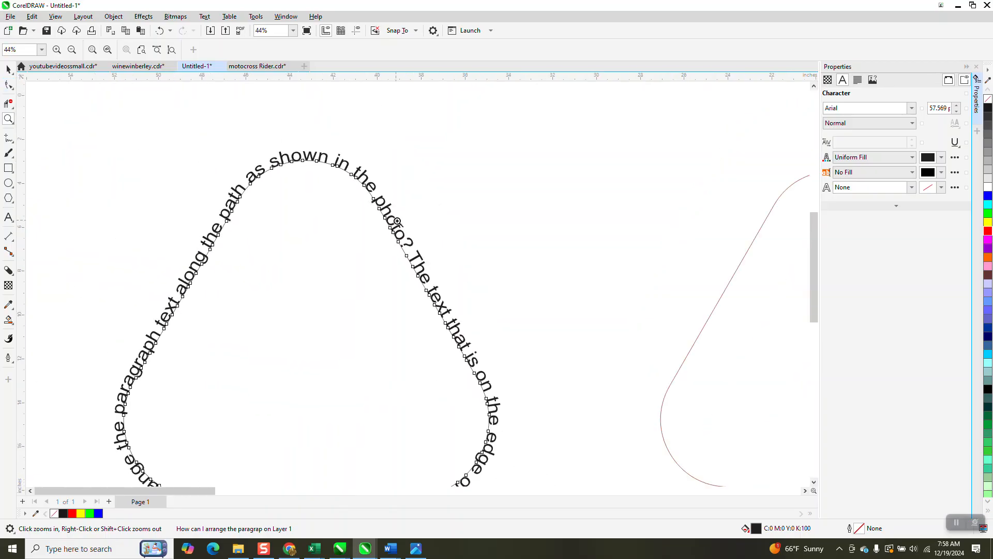
right_click(160, 168)
click(8, 69)
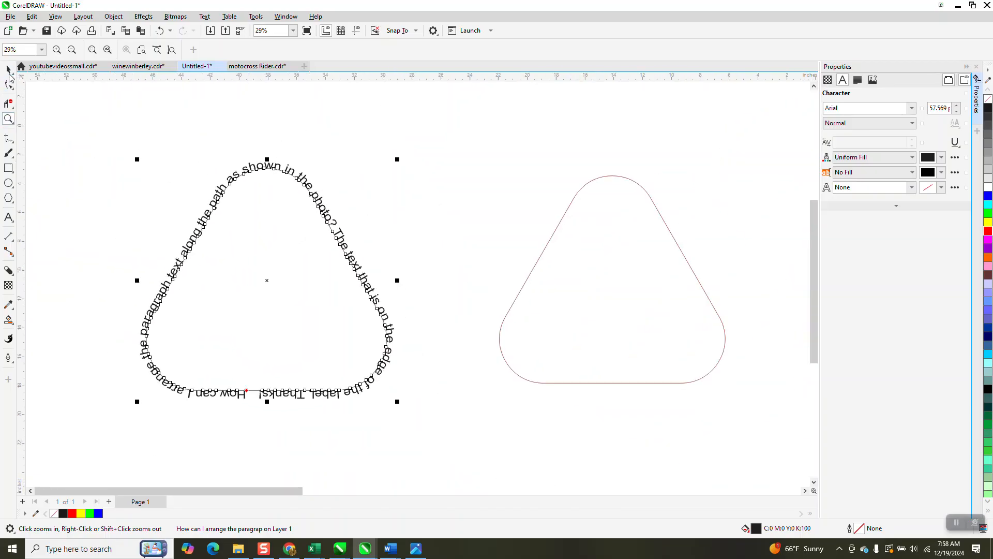
scroll(252, 257, down, 3)
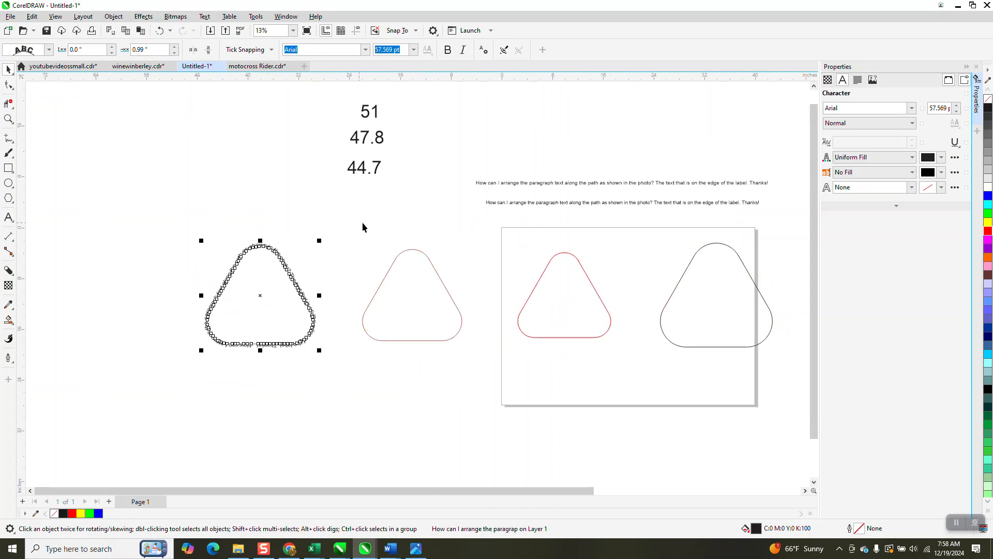
Fit the middle-length text line to the path of the brown rounded triangle.
click(504, 187)
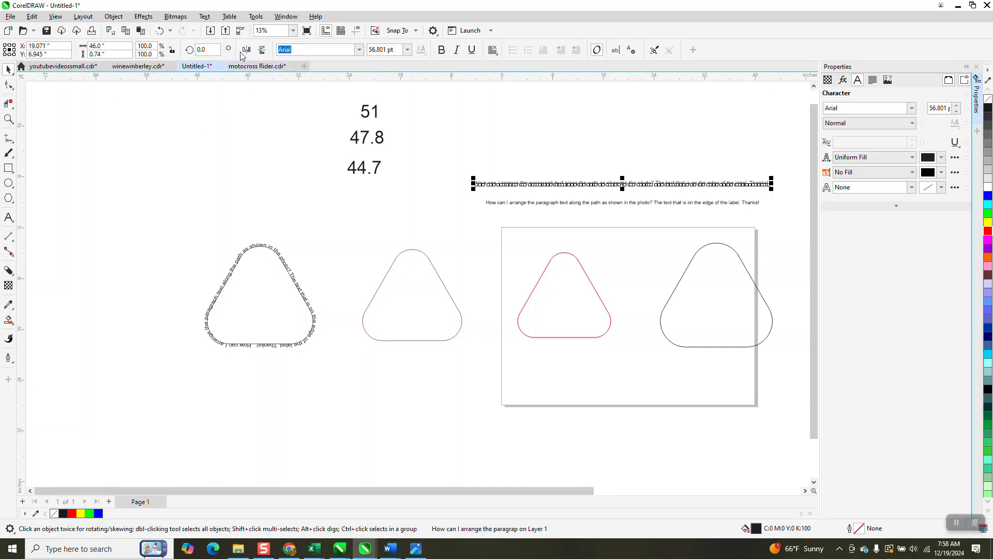
click(205, 16)
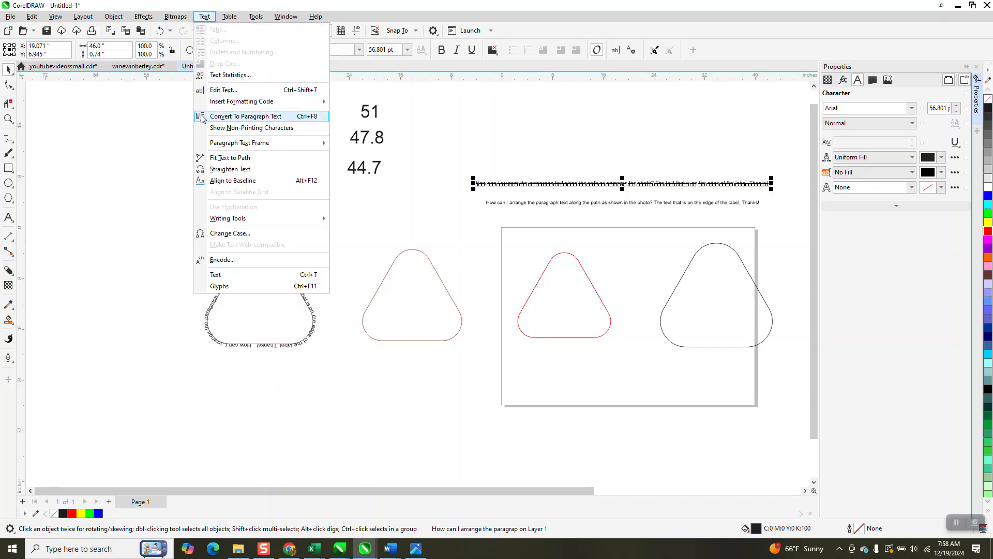
click(224, 160)
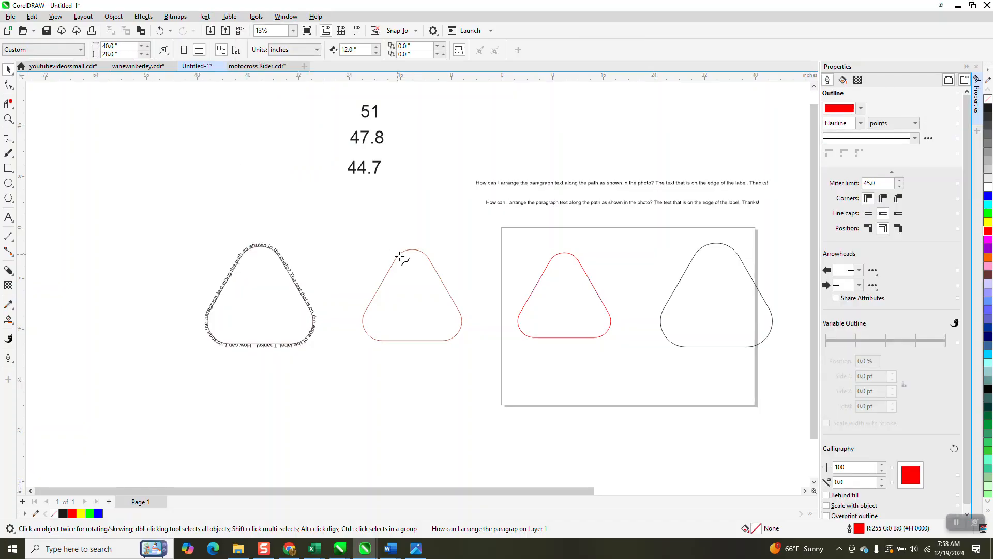
click(401, 256)
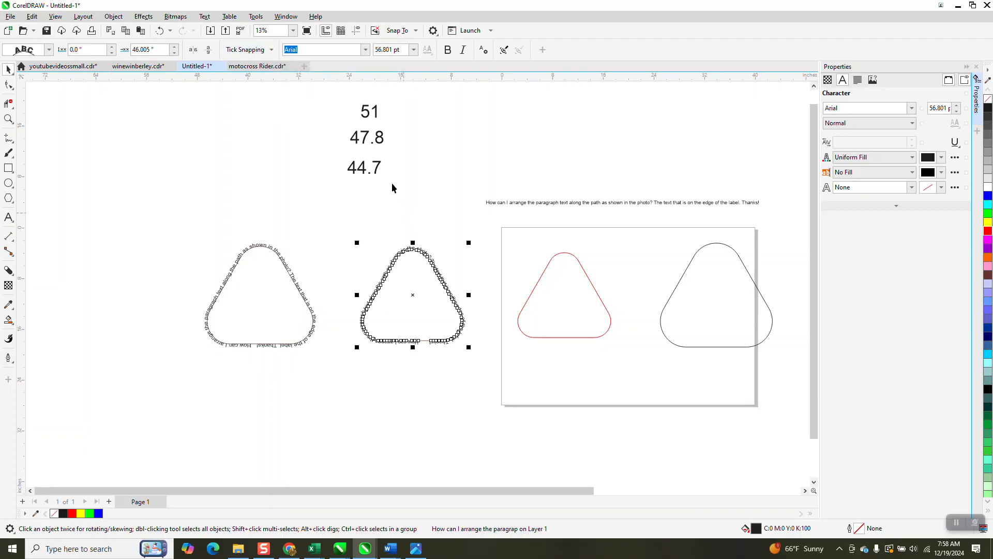
Fit the shortest text line to the path of the red rounded triangle.
click(518, 205)
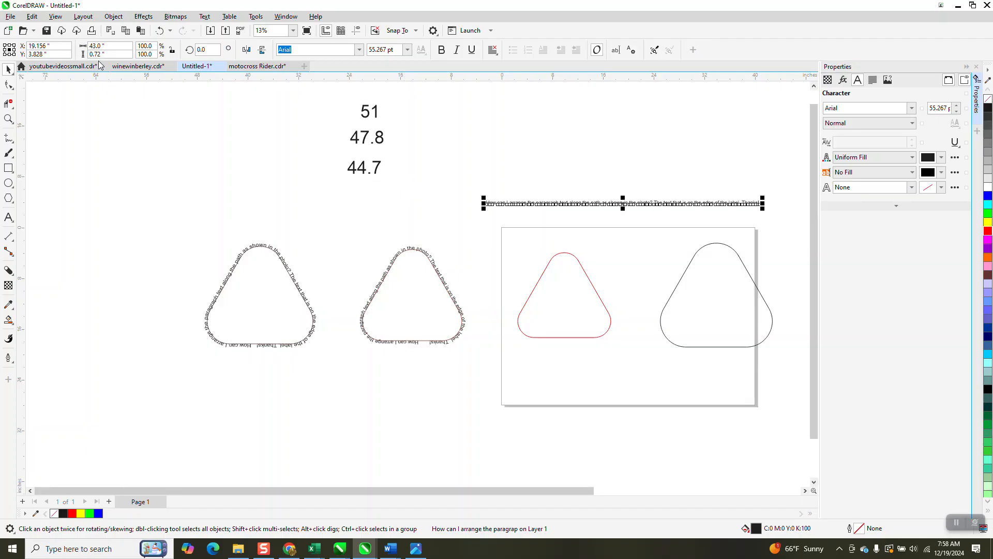
click(206, 17)
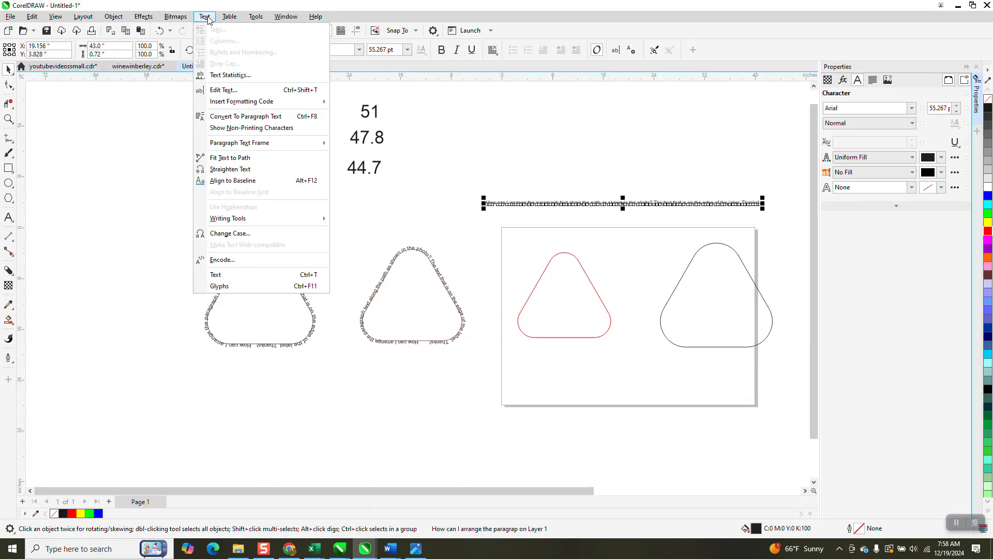
click(232, 157)
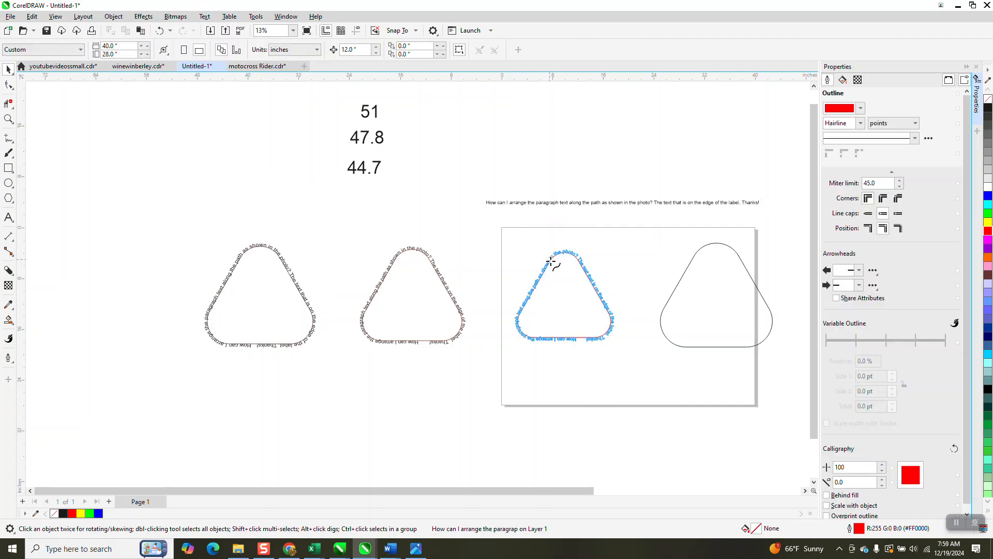
click(552, 265)
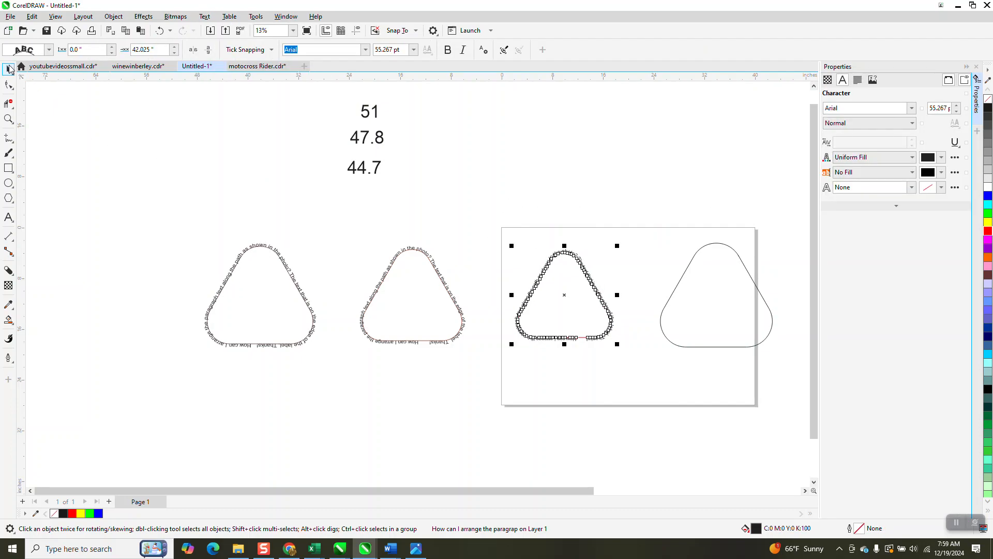
Move the red text triangle and the leftmost text triangle onto the brown one so all three are concentric.
drag(617, 356, 629, 371)
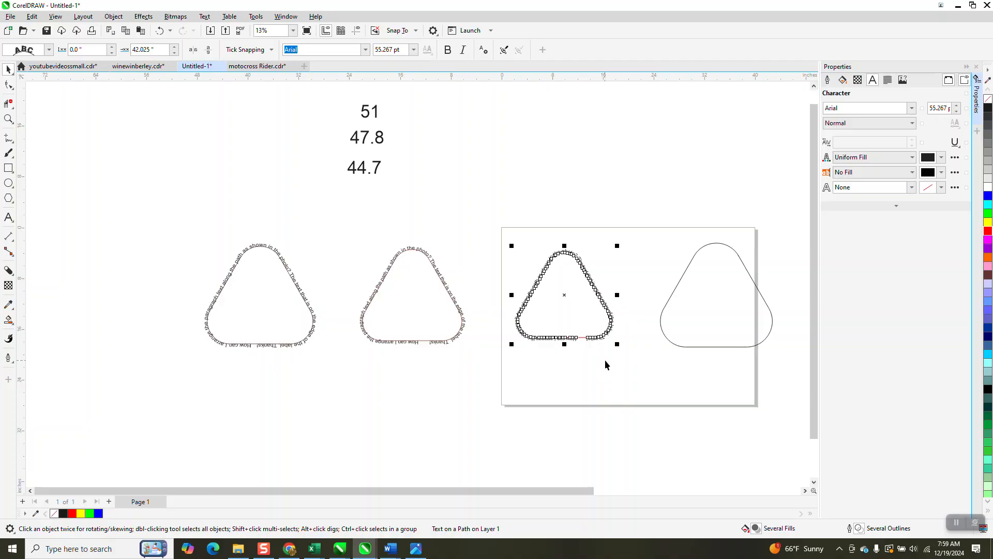
key(Left)
key(Left)
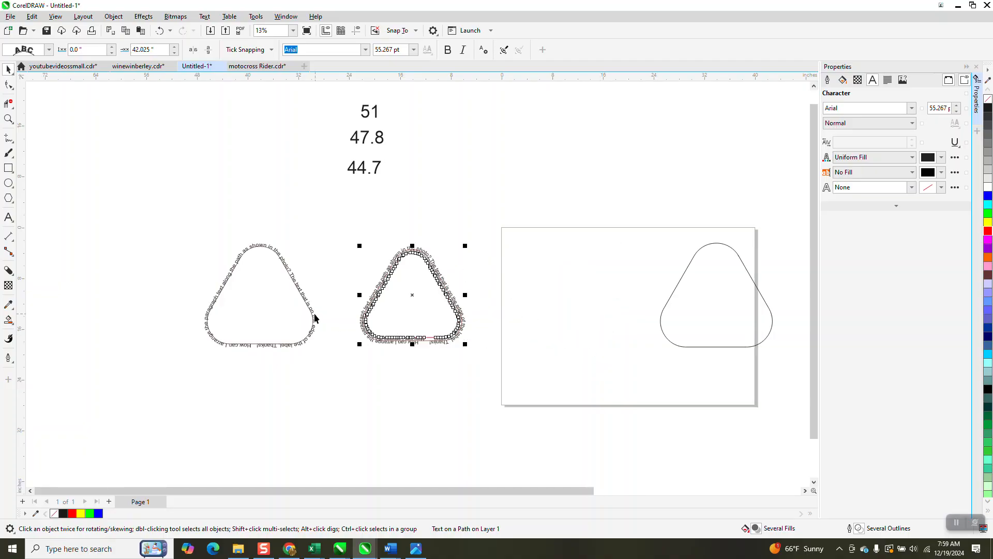
click(311, 311)
key(Right)
key(Right)
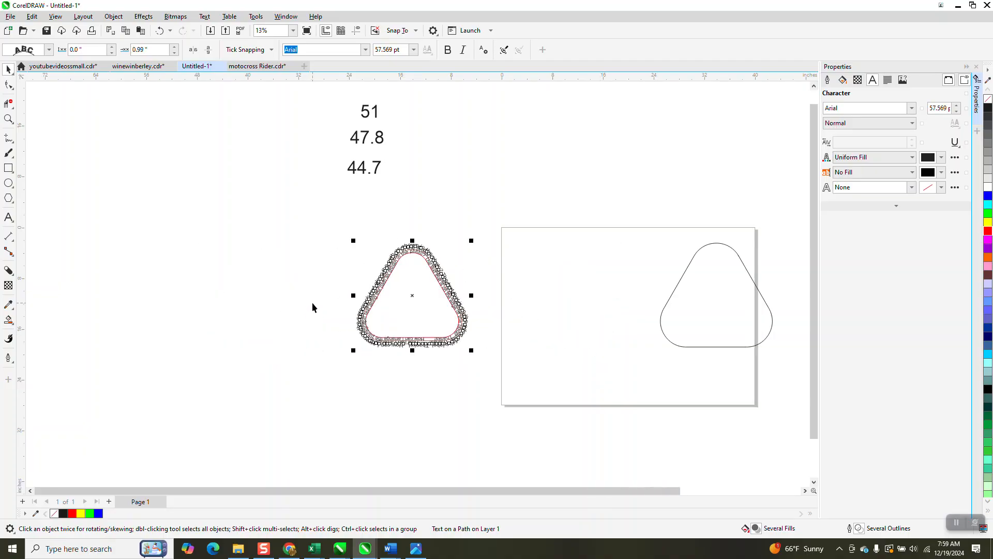
Move the largest, empty black rounded triangle horizontally onto the three stacked text triangles as their outer border.
click(677, 283)
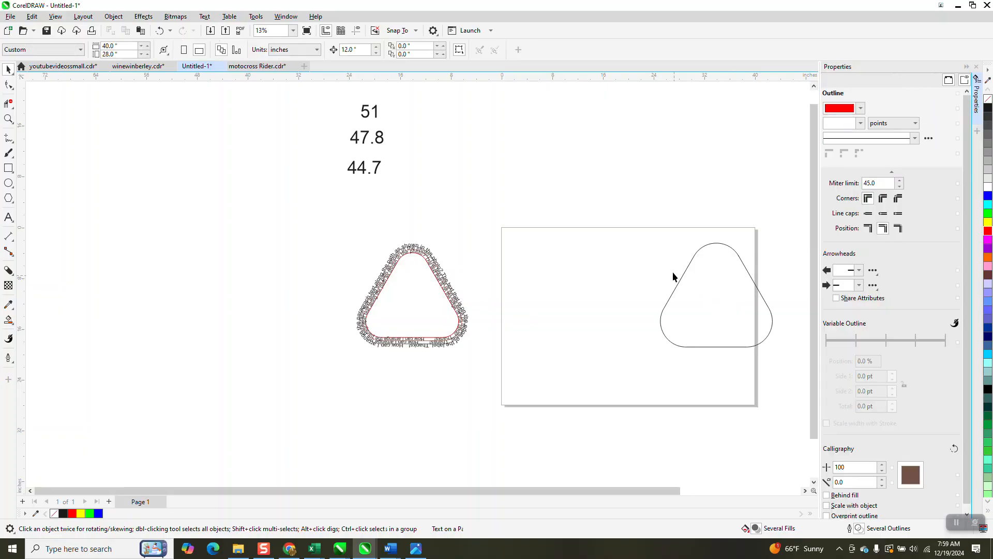
key(shift+Left)
key(shift+Left)
key(shift+Left)
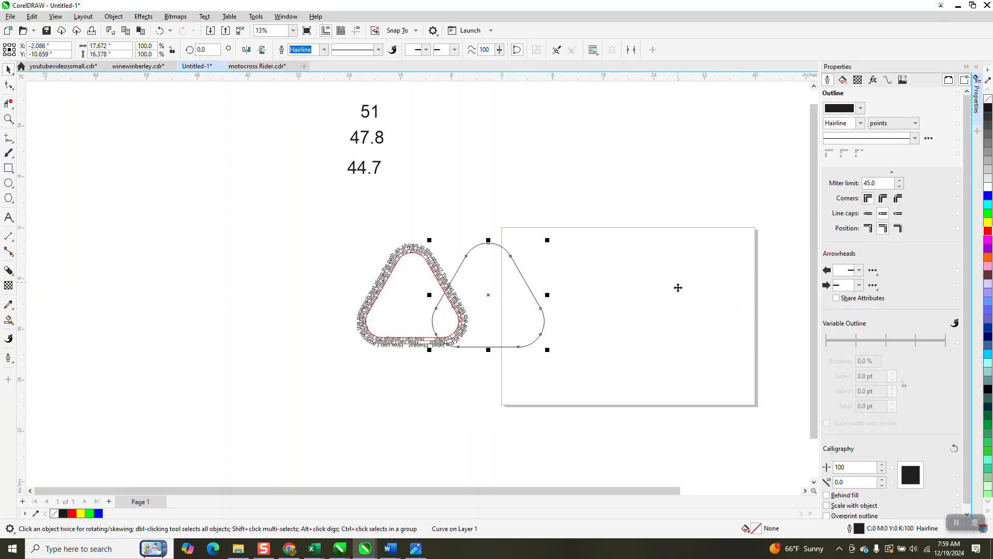
Examine the stacked text rings inside the black border, especially the spacing along the bottom edge and the top corner.
click(8, 121)
drag(436, 269, 471, 288)
scroll(493, 296, down, 2)
scroll(503, 302, down, 1)
scroll(488, 329, down, 1)
scroll(398, 232, down, 2)
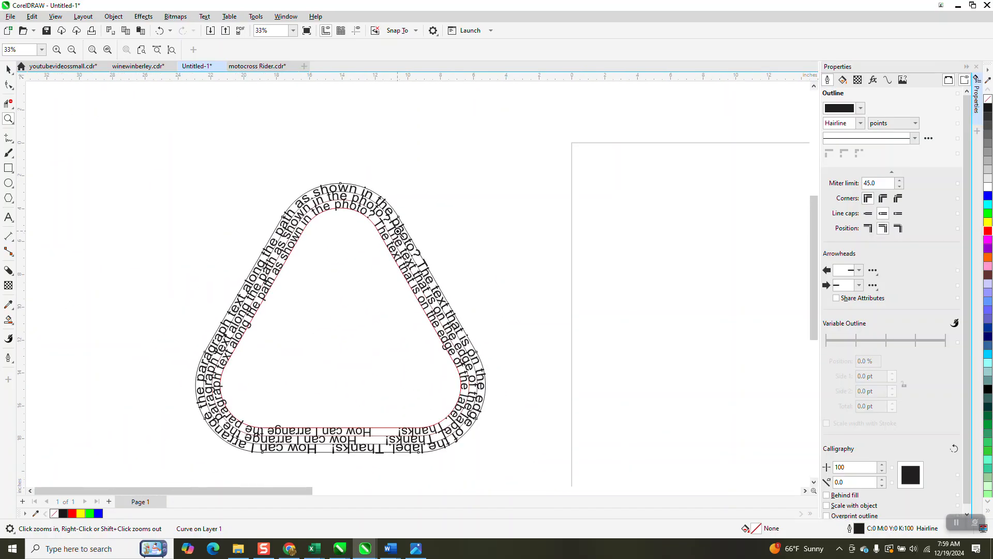
scroll(412, 470, up, 4)
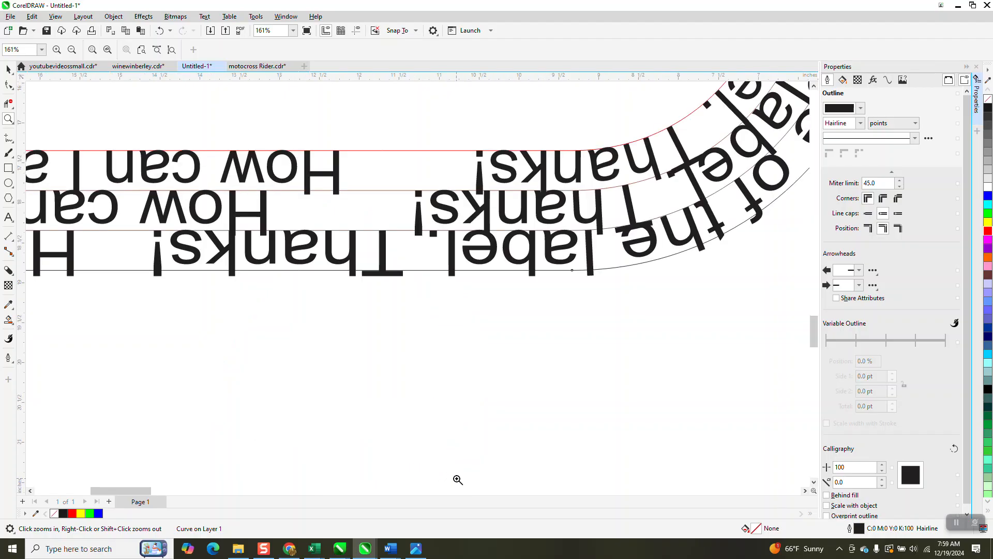
scroll(452, 449, down, 1)
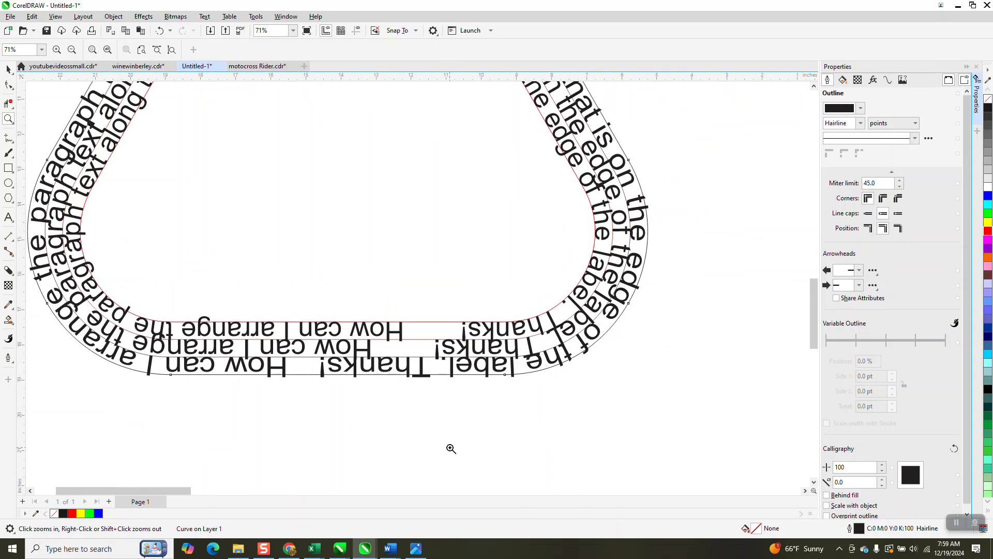
scroll(451, 448, down, 2)
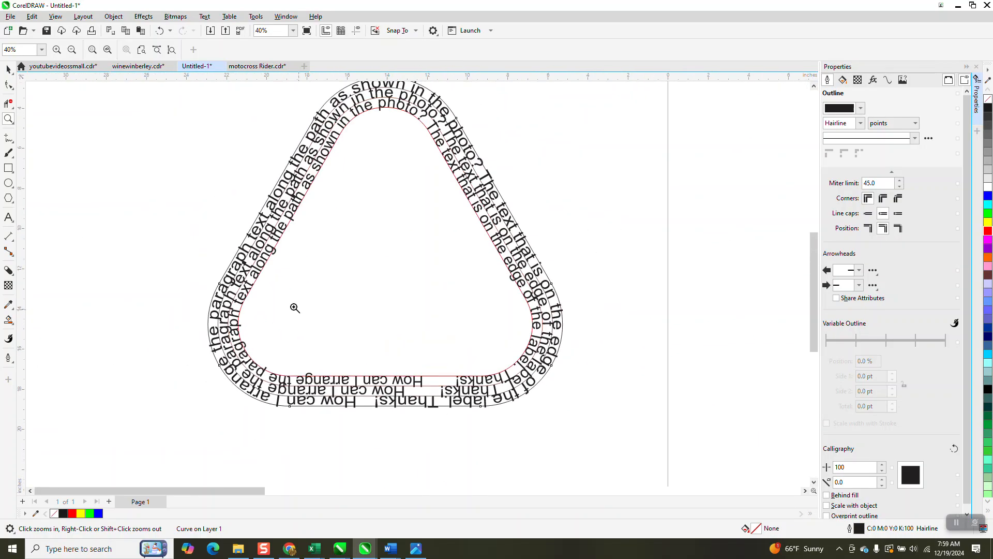
scroll(290, 236, down, 1)
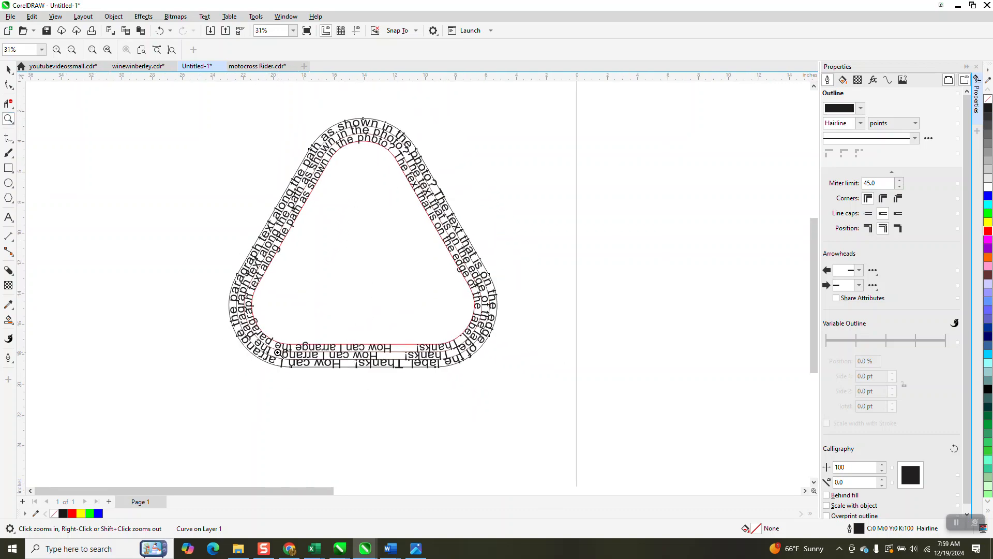
double_click(8, 69)
scroll(155, 176, down, 1)
click(8, 118)
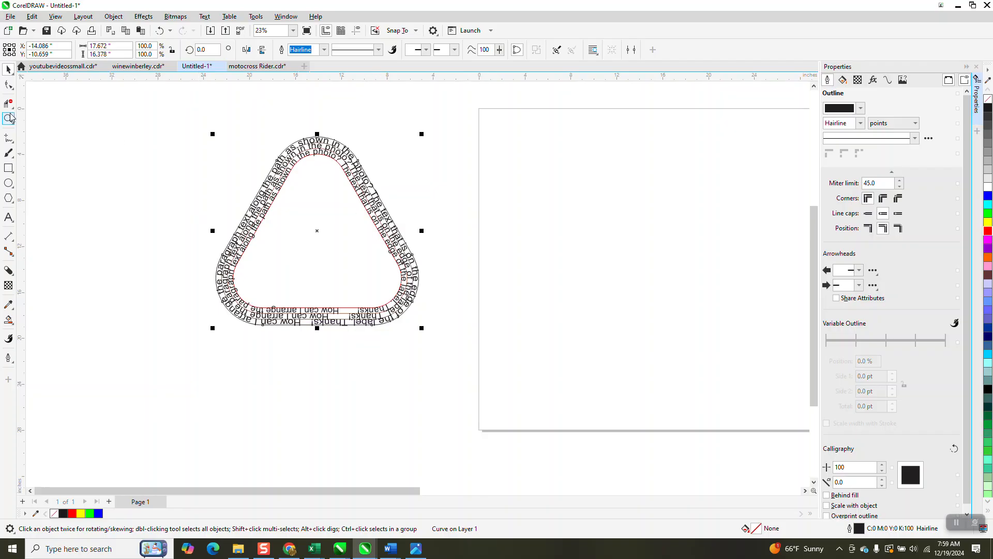
drag(280, 137, 374, 186)
scroll(336, 157, down, 4)
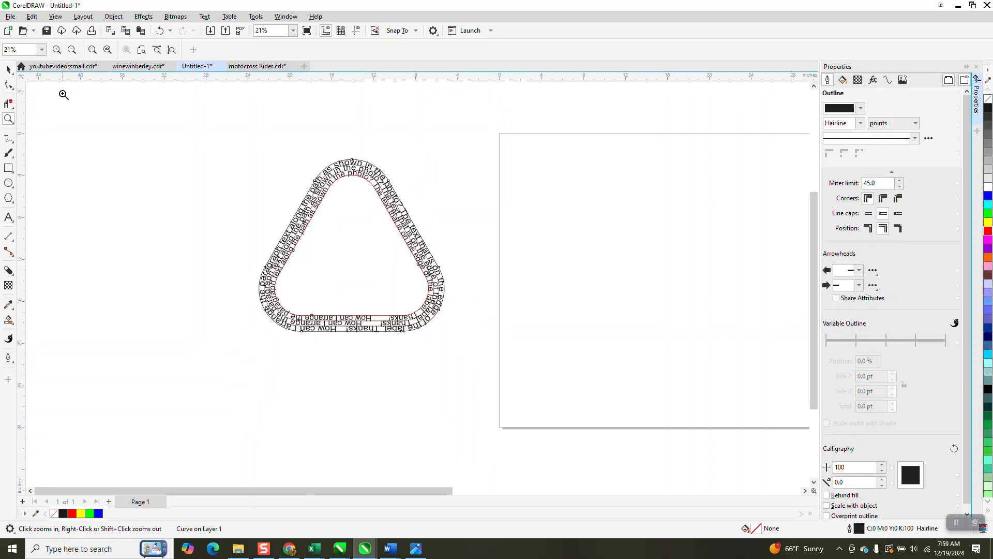
Move the text triangles 12 inches to the right, away from the black border triangle.
click(9, 69)
click(84, 112)
click(346, 207)
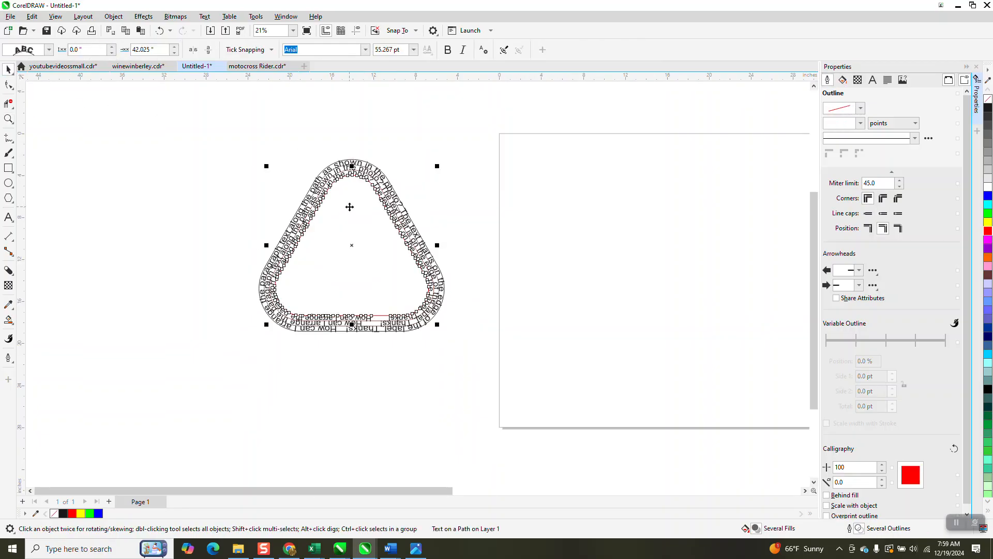
key(Right)
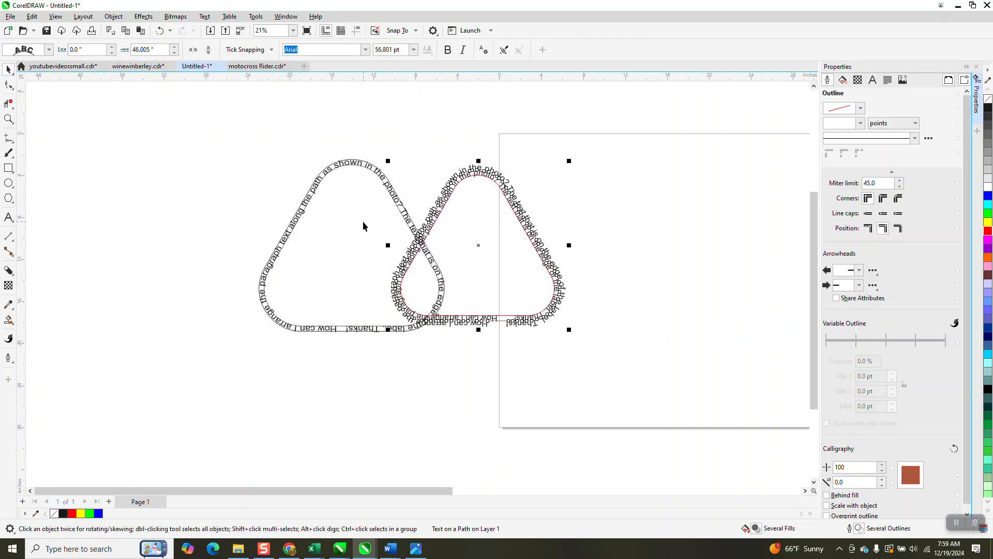
Fill the black border triangle with yellow and move it 12 inches to the right behind the text rings.
click(366, 218)
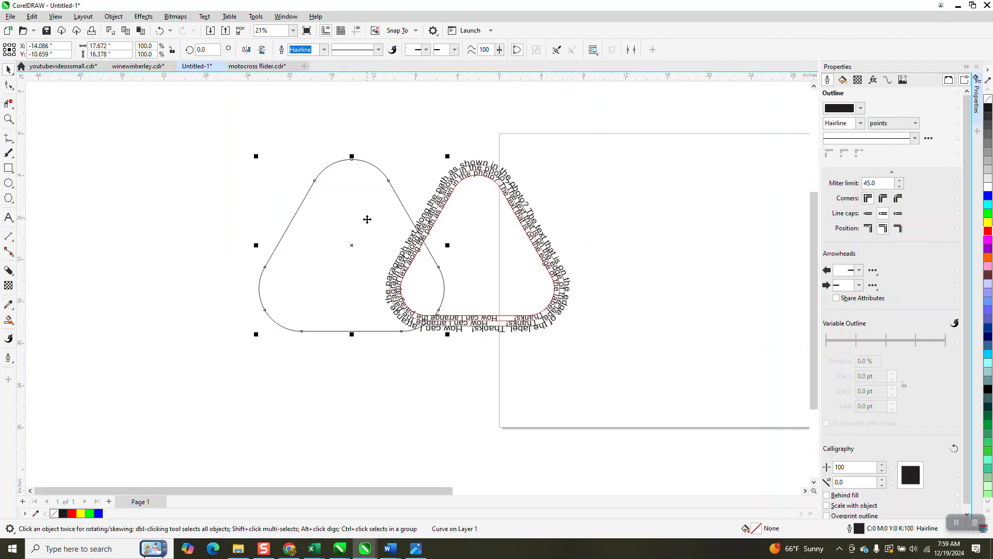
click(988, 223)
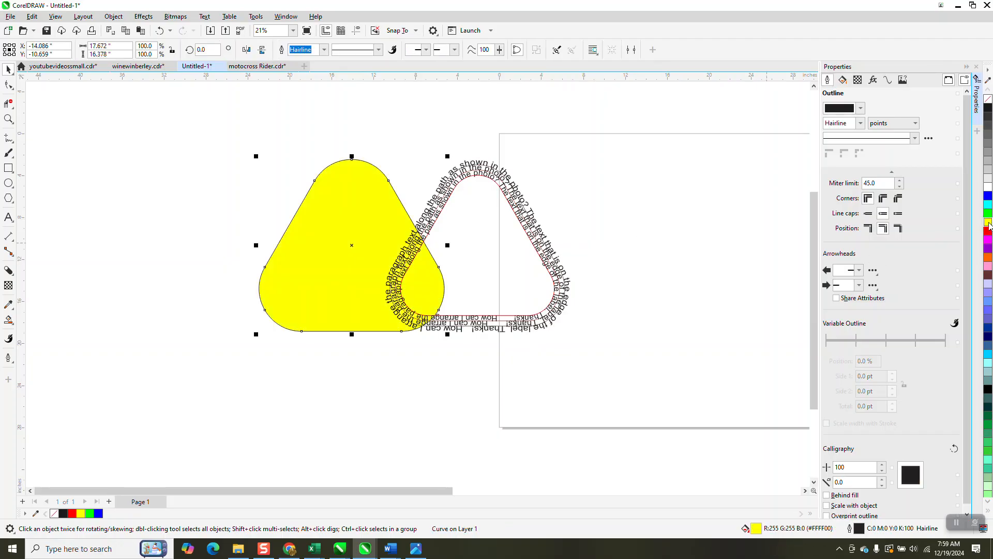
key(Right)
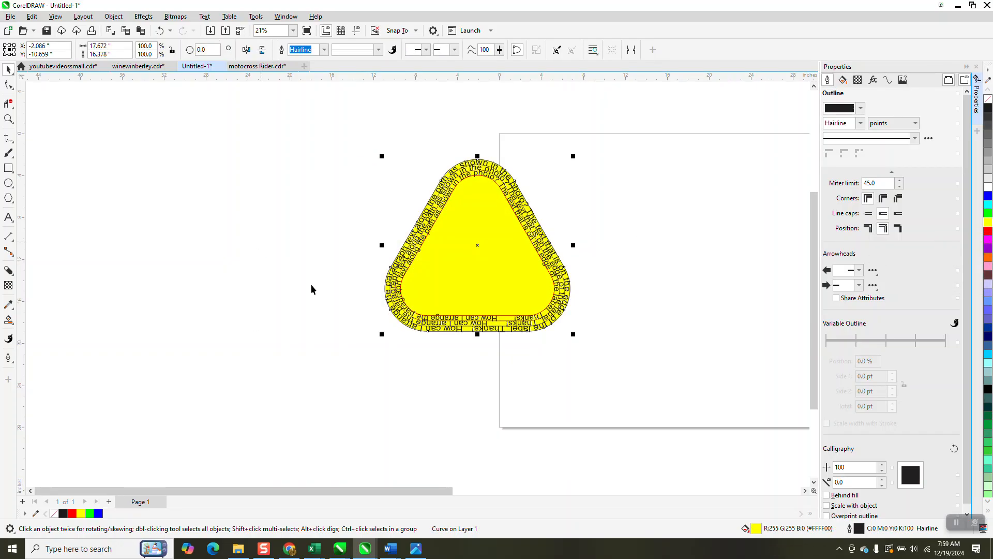
Move the sample bread label bitmap horizontally onto the page, beside the yellow text triangle.
scroll(264, 331, down, 4)
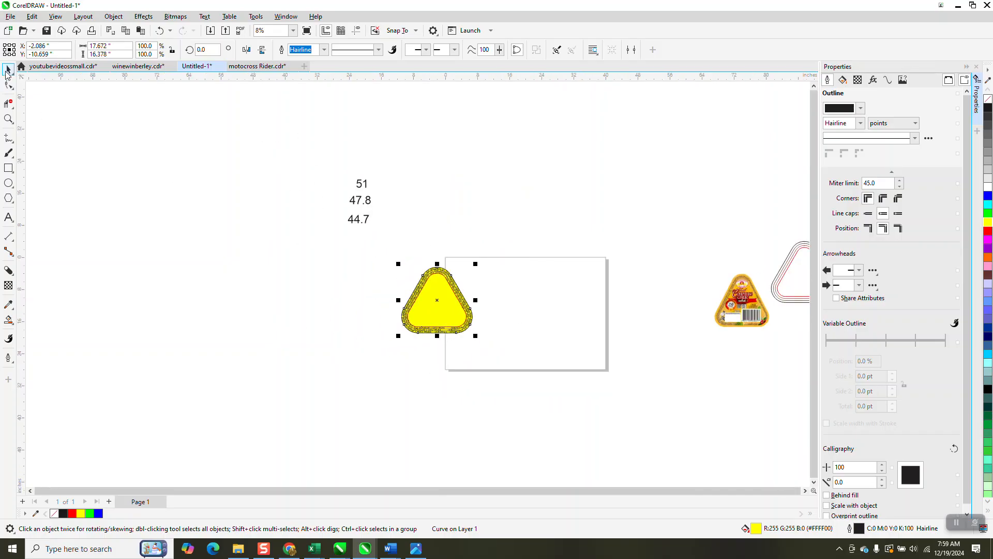
click(742, 310)
drag(742, 310, 526, 313)
Compare the text lines along the bread label's bottom edge with the text rings around the yellow triangle's top corner.
click(8, 119)
drag(392, 278, 601, 364)
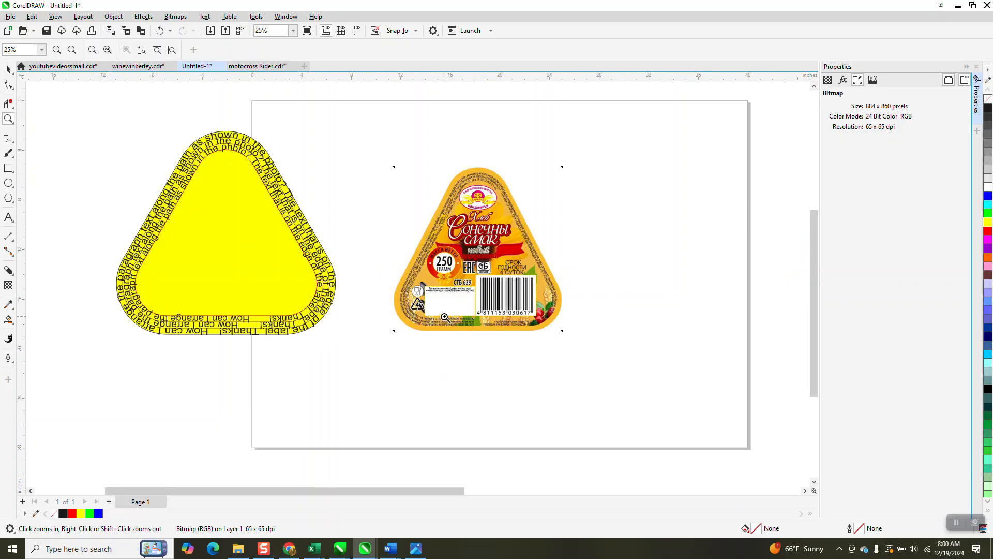
drag(444, 317, 505, 346)
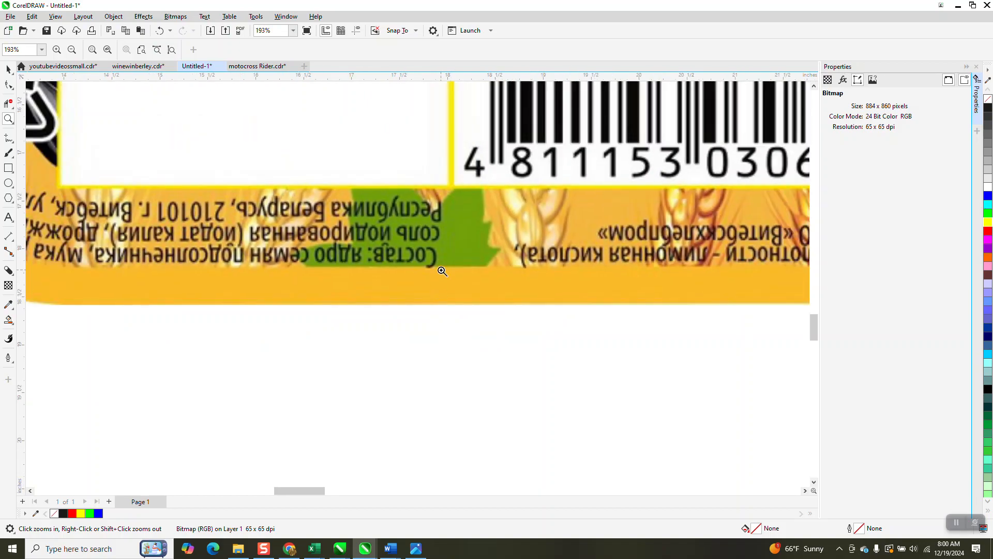
scroll(442, 271, down, 3)
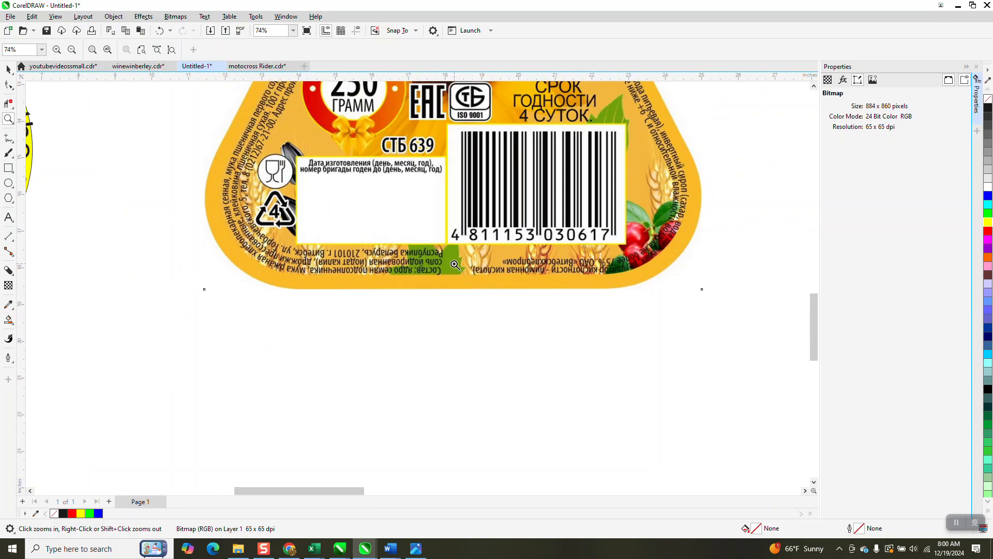
scroll(456, 265, down, 3)
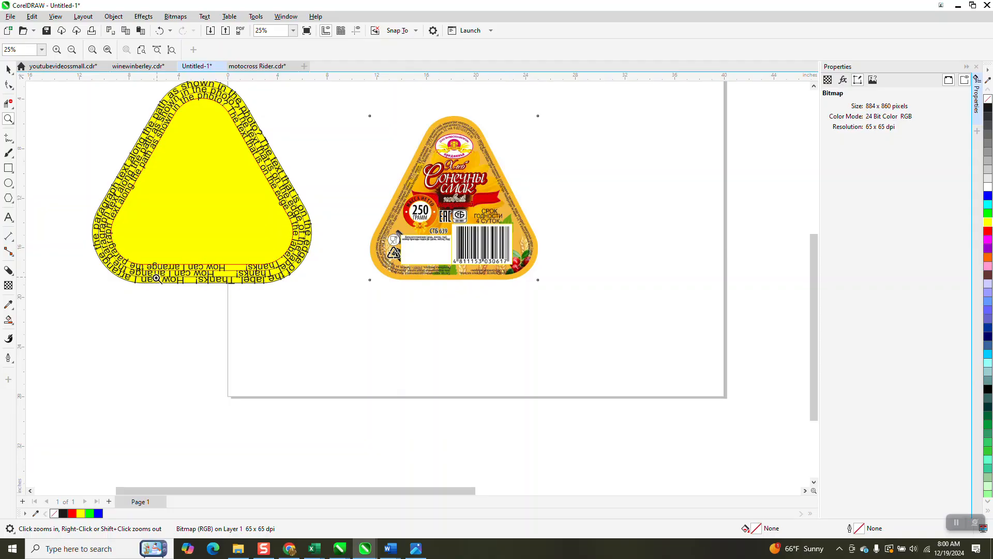
scroll(301, 268, down, 1)
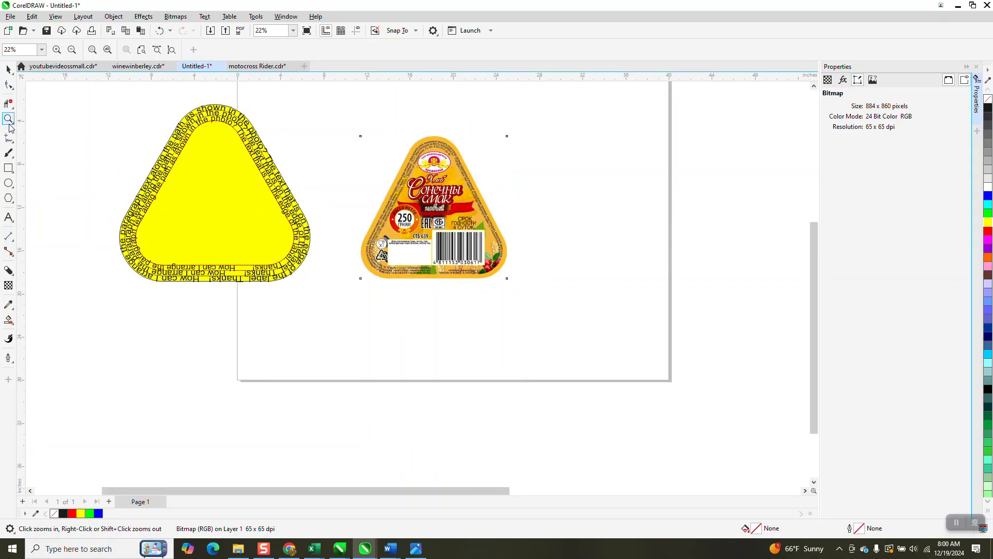
drag(150, 106, 316, 181)
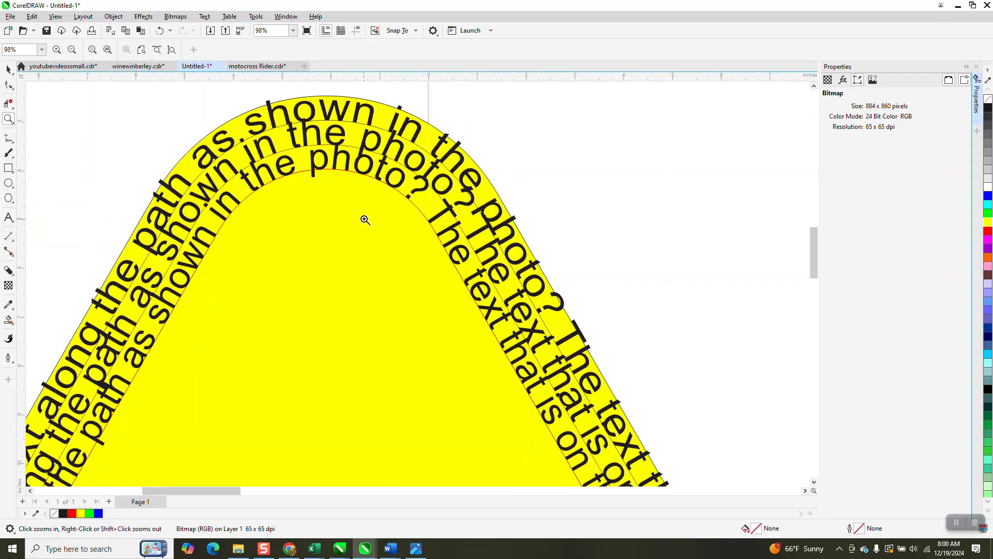
scroll(364, 220, down, 6)
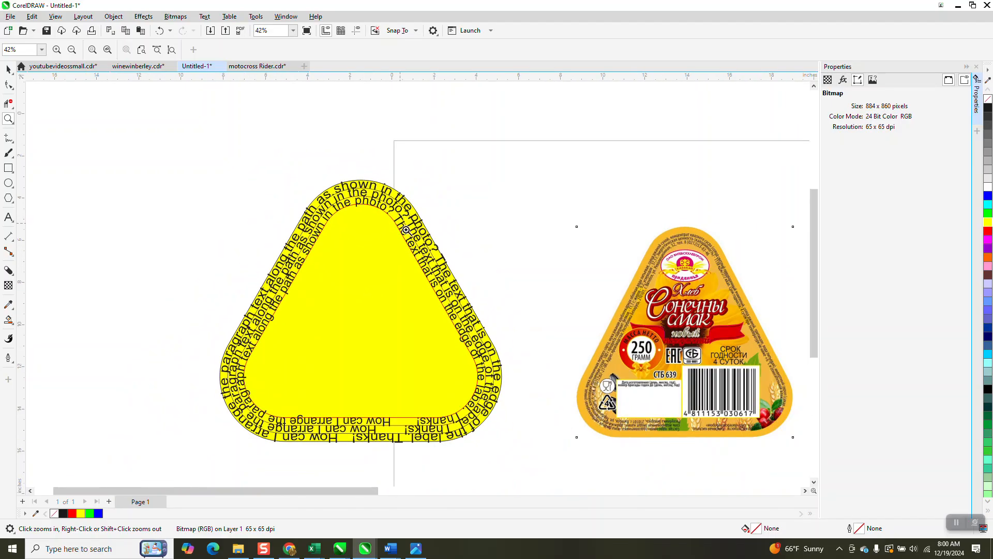
scroll(406, 229, down, 3)
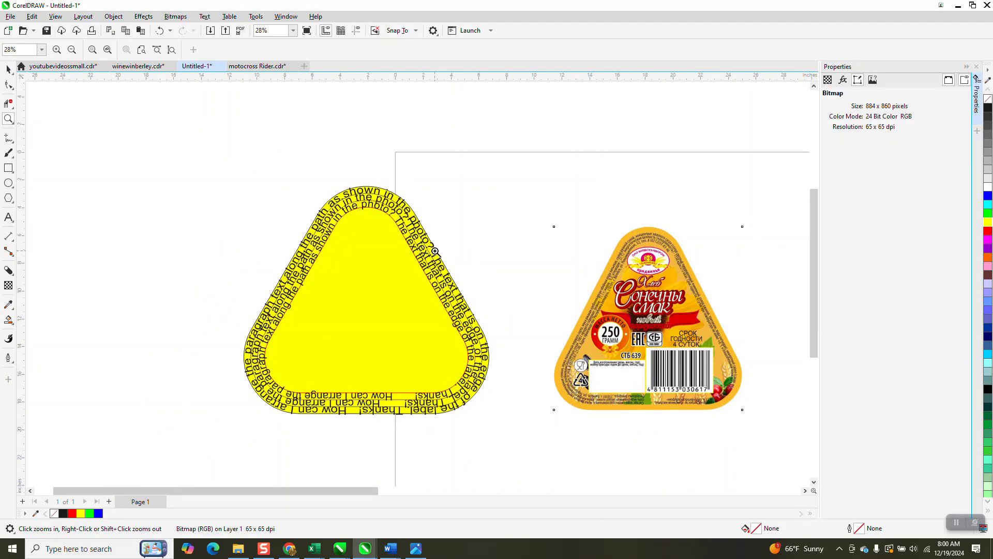